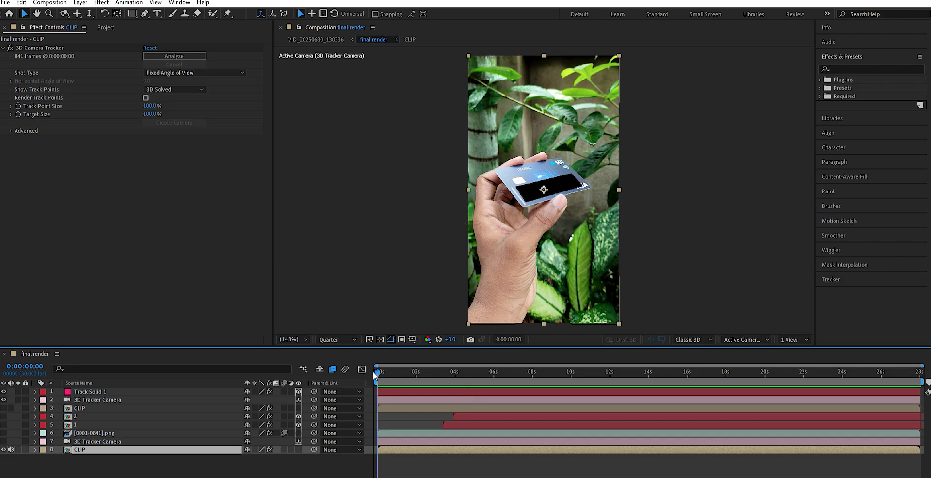
# Step: Create a full-frame black solid named "mask" above the other layers
pyautogui.click(222, 469)
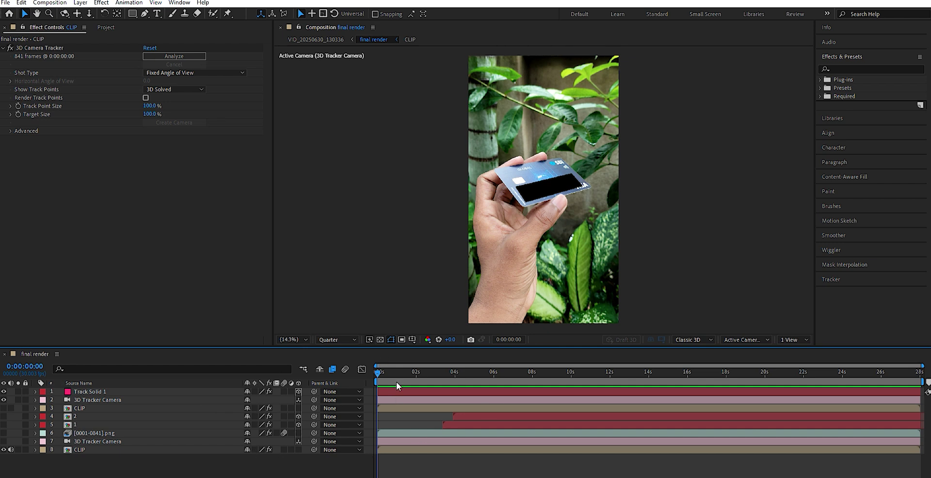
pyautogui.press('space')
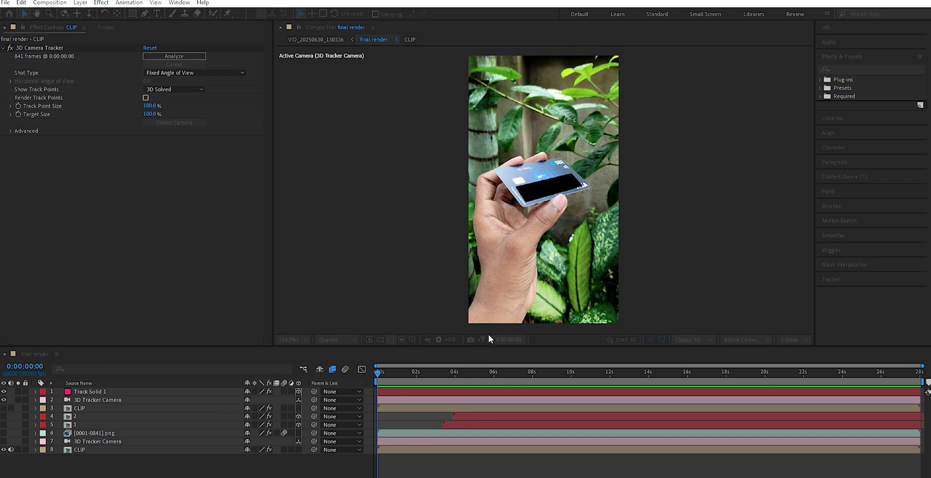
pyautogui.press('Return')
pyautogui.click(428, 368)
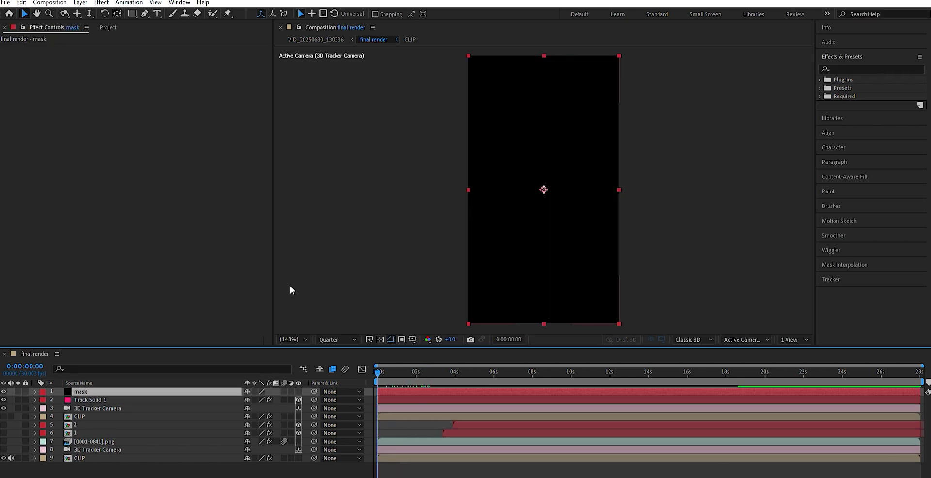
# Step: Draw a closed four-point Pen mask on the mask solid over the card area
pyautogui.click(145, 13)
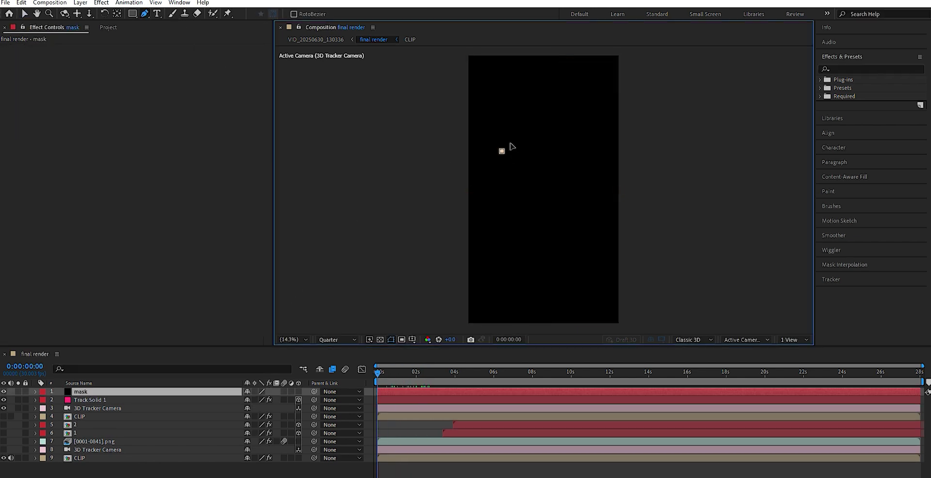
pyautogui.click(501, 214)
pyautogui.click(501, 152)
pyautogui.press('.')
# Step: Reposition the mask's four corners at the first frame so the shape surrounds the whole card with a margin
pyautogui.moveTo(411, 372); pyautogui.dragTo(352, 368)
pyautogui.click(190, 389)
pyautogui.moveTo(470, 123); pyautogui.dragTo(439, 125)
pyautogui.moveTo(621, 124)
pyautogui.mouseDown()
pyautogui.moveTo(665, 180)
pyautogui.moveTo(623, 114)
pyautogui.mouseUp()
pyautogui.moveTo(465, 234); pyautogui.dragTo(468, 244)
pyautogui.moveTo(618, 236); pyautogui.dragTo(674, 211)
pyautogui.moveTo(438, 126); pyautogui.dragTo(435, 128)
pyautogui.moveTo(467, 244); pyautogui.dragTo(465, 247)
pyautogui.moveTo(622, 114); pyautogui.dragTo(616, 104)
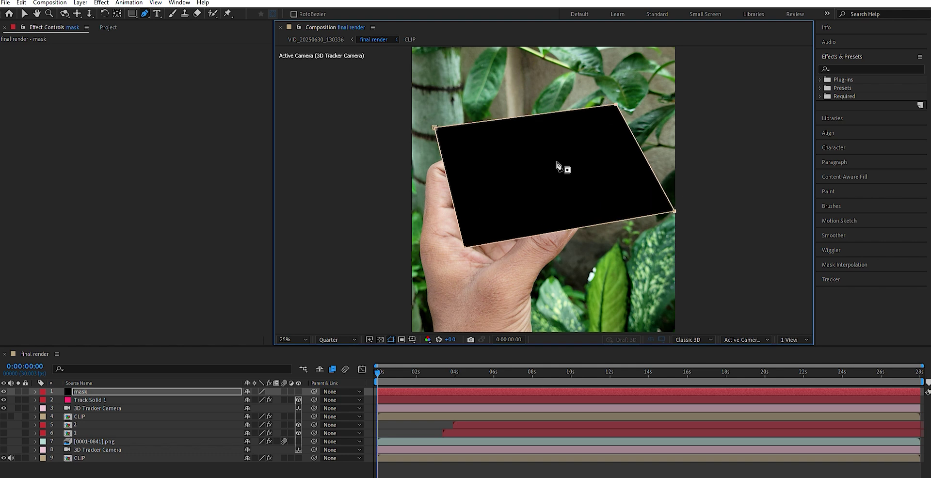
# Step: Invert Mask 1 on the mask solid and start keyframing its Mask Path at the first frame
pyautogui.click(225, 380)
pyautogui.press('m')
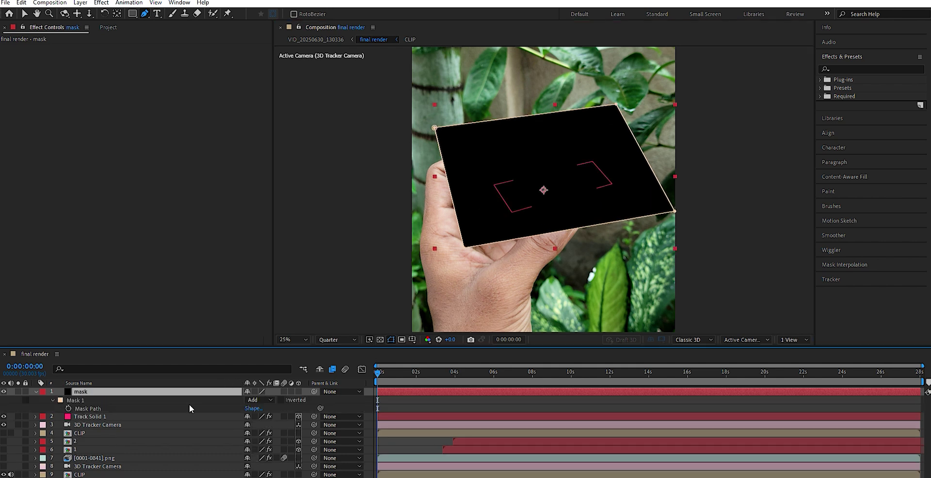
pyautogui.click(281, 400)
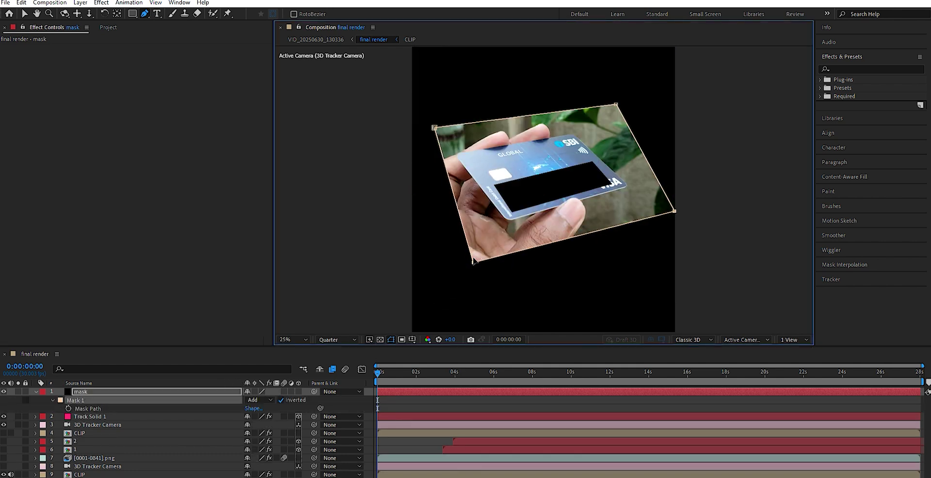
pyautogui.click(68, 409)
# Step: Keyframe the mask path at 0:00:01:29 by moving its corners to surround the card in that frame
pyautogui.click(417, 368)
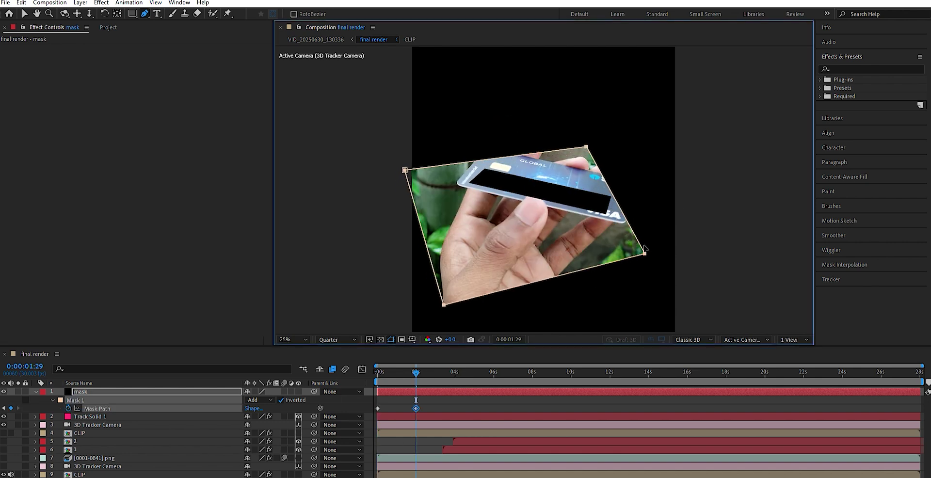
pyautogui.click(220, 389)
pyautogui.moveTo(473, 263); pyautogui.dragTo(438, 209)
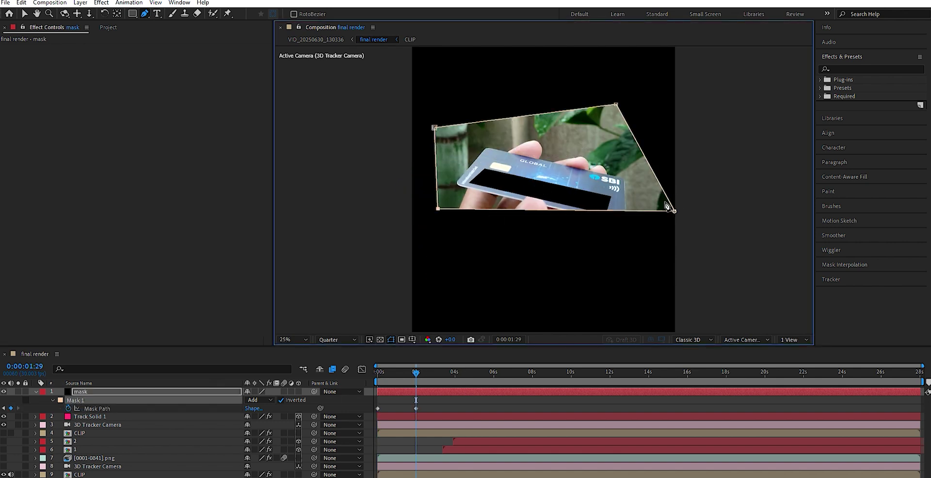
pyautogui.moveTo(675, 211); pyautogui.dragTo(639, 250)
pyautogui.moveTo(616, 104); pyautogui.dragTo(653, 138)
pyautogui.moveTo(434, 127); pyautogui.dragTo(474, 118)
pyautogui.moveTo(438, 209); pyautogui.dragTo(423, 209)
# Step: Keyframe the mask path at 0:00:03:29 by reshaping its corners around the tilted card
pyautogui.click(455, 370)
pyautogui.moveTo(639, 249); pyautogui.dragTo(570, 279)
pyautogui.moveTo(653, 138); pyautogui.dragTo(661, 212)
pyautogui.moveTo(474, 118); pyautogui.dragTo(531, 115)
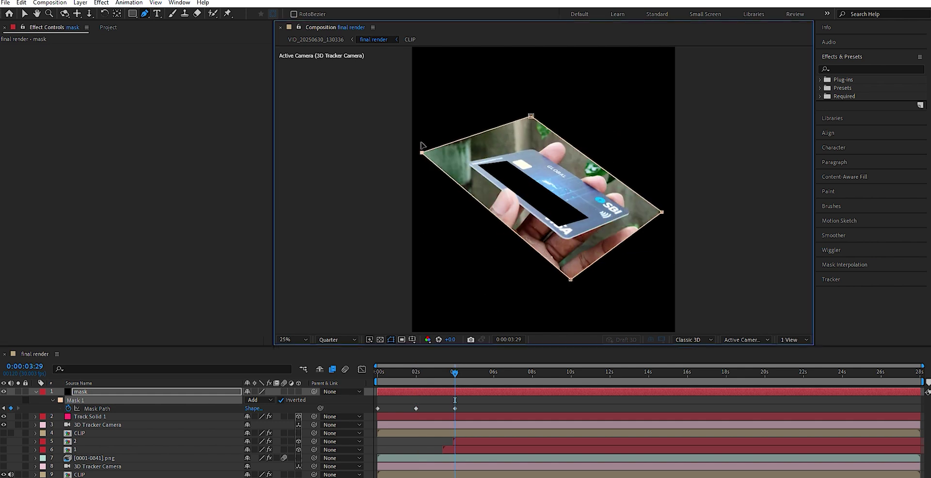
# Step: Keyframe the mask path around the card at about the 6-second mark and preview the animation from the start
pyautogui.click(493, 372)
pyautogui.moveTo(570, 280); pyautogui.dragTo(622, 280)
pyautogui.moveTo(423, 209); pyautogui.dragTo(480, 283)
pyautogui.moveTo(531, 115); pyautogui.dragTo(443, 153)
pyautogui.moveTo(662, 211); pyautogui.dragTo(639, 138)
pyautogui.moveTo(622, 280); pyautogui.dragTo(664, 237)
pyautogui.click(378, 372)
pyautogui.press('space')
pyautogui.press('space')
pyautogui.click(35, 391)
pyautogui.click(102, 458)
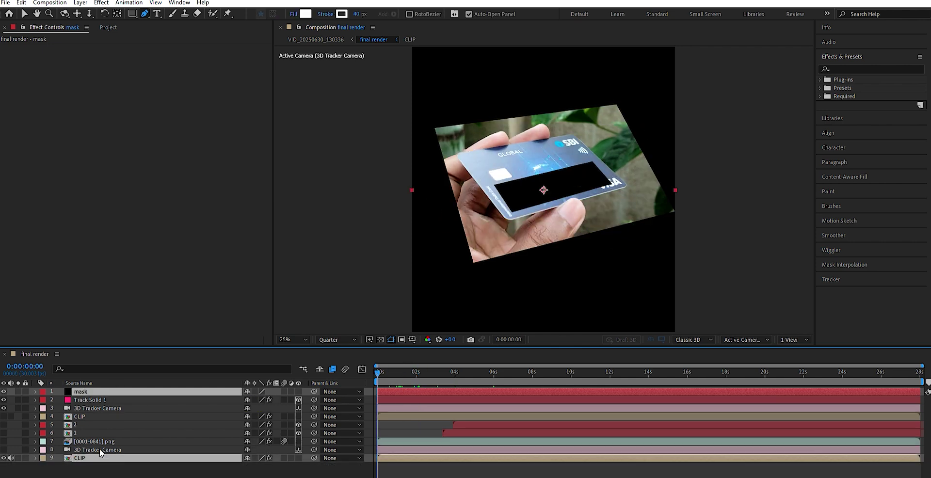
pyautogui.hotkey('ctrl', 'shift', 'c')
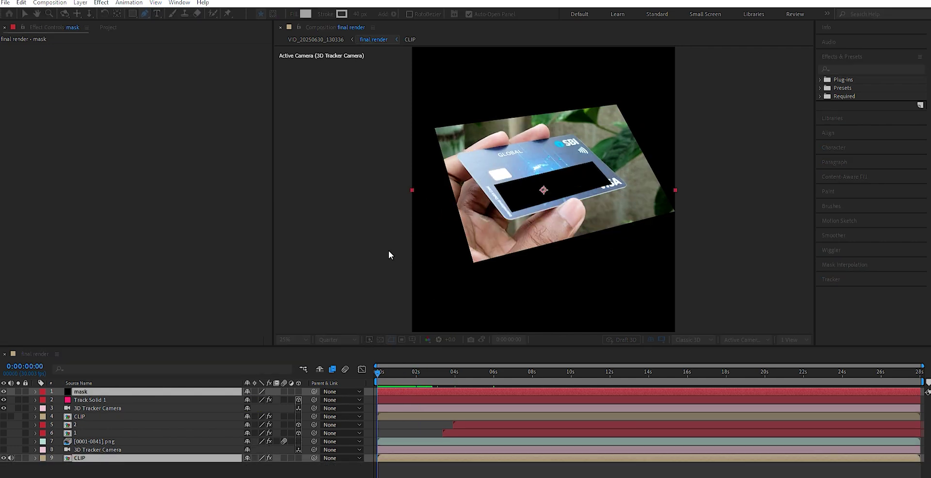
pyautogui.click(542, 309)
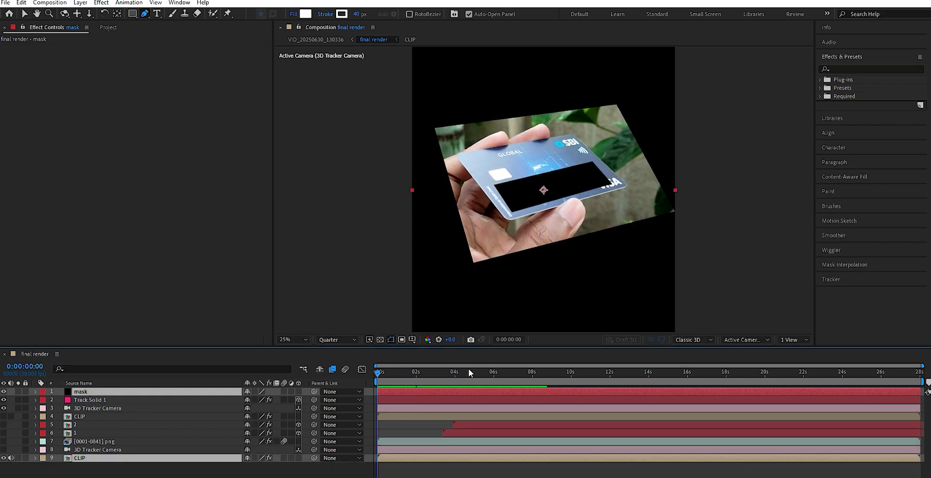
pyautogui.click(299, 470)
# Step: Run Track Camera on the bottom CLIP layer with the mask solid covering the background
pyautogui.click(160, 457)
pyautogui.scroll(-3, 571, 185)
pyautogui.scroll(2, 573, 183)
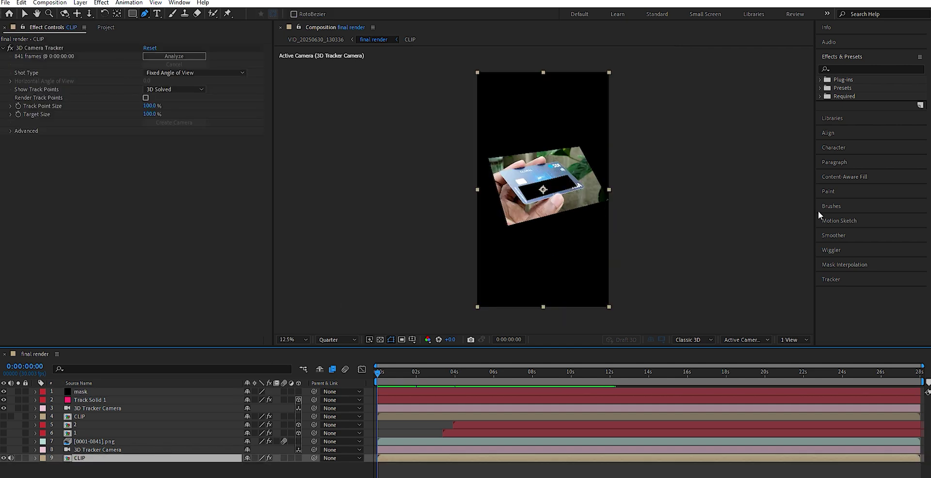
pyautogui.click(831, 279)
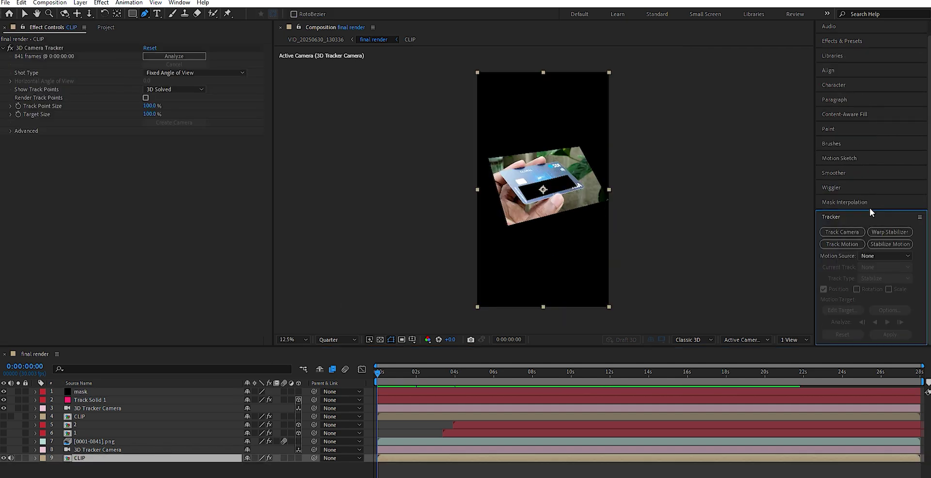
pyautogui.click(837, 231)
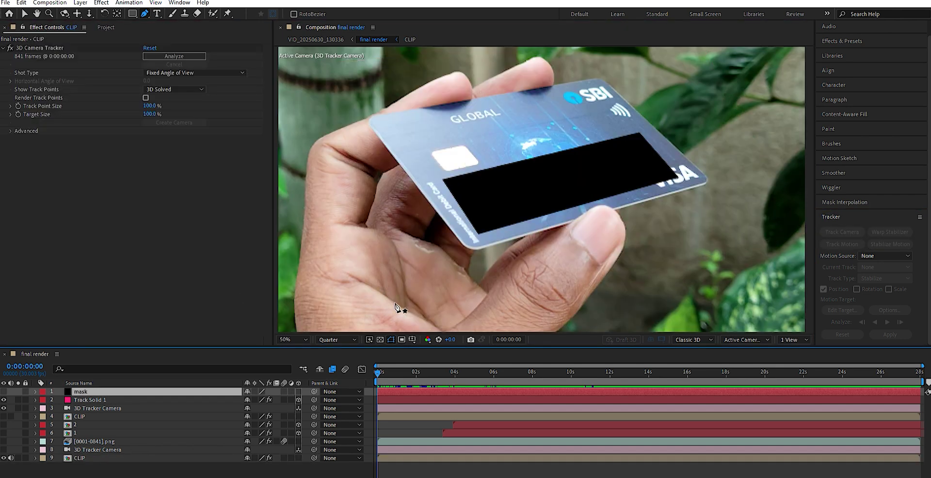
# Step: Delete the mask solid layer from the final render composition
pyautogui.press('Delete')
pyautogui.scroll(-2, 565, 144)
pyautogui.scroll(1, 522, 149)
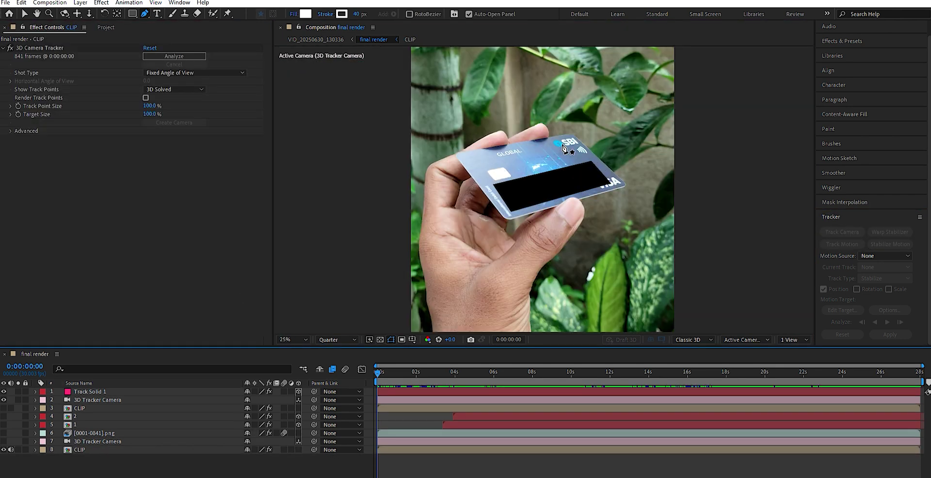
# Step: Select the 3D Camera Tracker points on the card surface and create a track solid from them
pyautogui.click(52, 37)
pyautogui.click(40, 47)
pyautogui.moveTo(273, 112); pyautogui.dragTo(183, 139)
pyautogui.press('v')
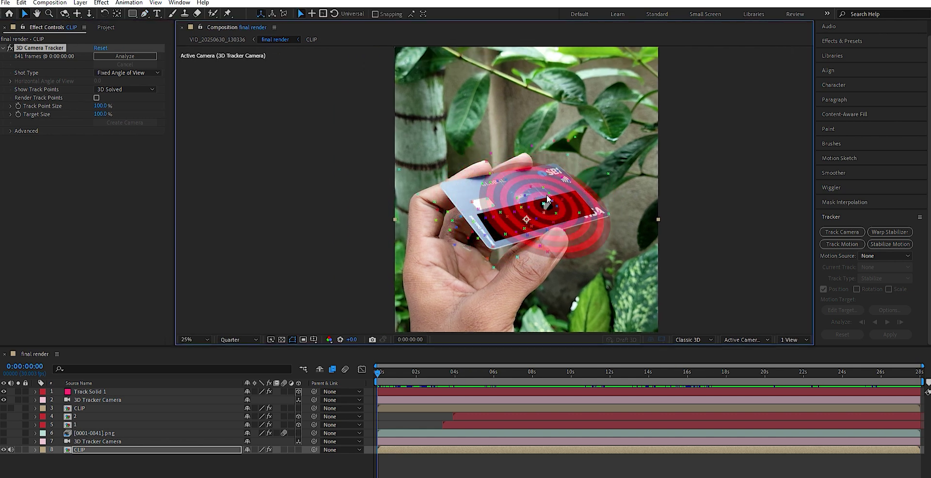
pyautogui.moveTo(484, 192)
pyautogui.mouseDown()
pyautogui.moveTo(566, 192)
pyautogui.moveTo(467, 199)
pyautogui.mouseUp()
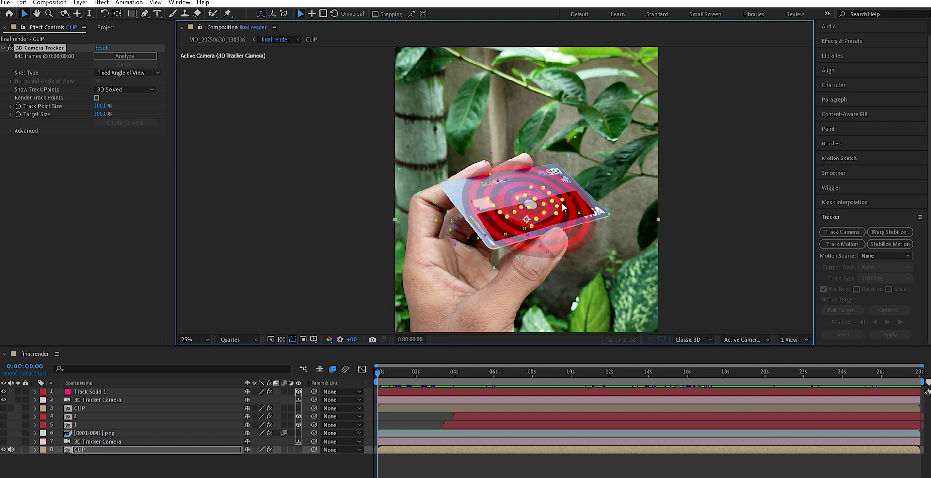
pyautogui.click(562, 203)
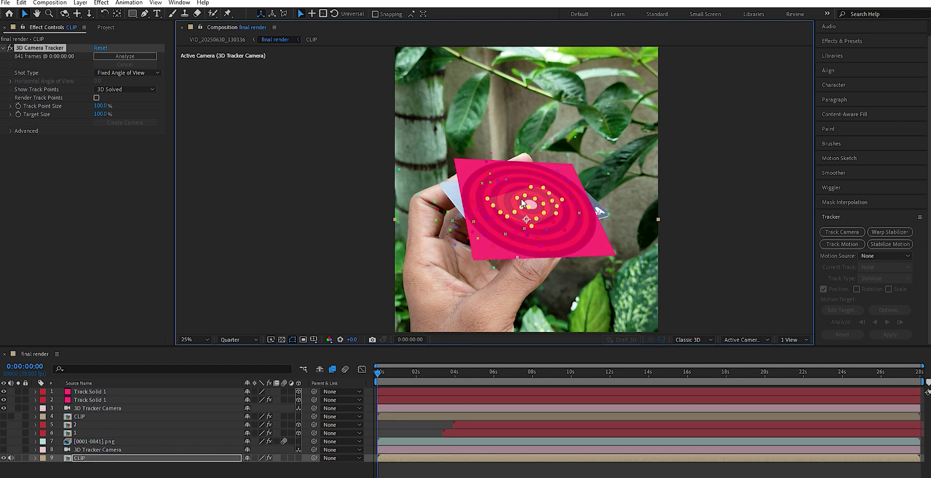
# Step: Rotate the new top Track Solid 1 so it lies in line with the card's surface
pyautogui.moveTo(378, 373); pyautogui.dragTo(339, 378)
pyautogui.click(191, 391)
pyautogui.moveTo(553, 201); pyautogui.dragTo(548, 213)
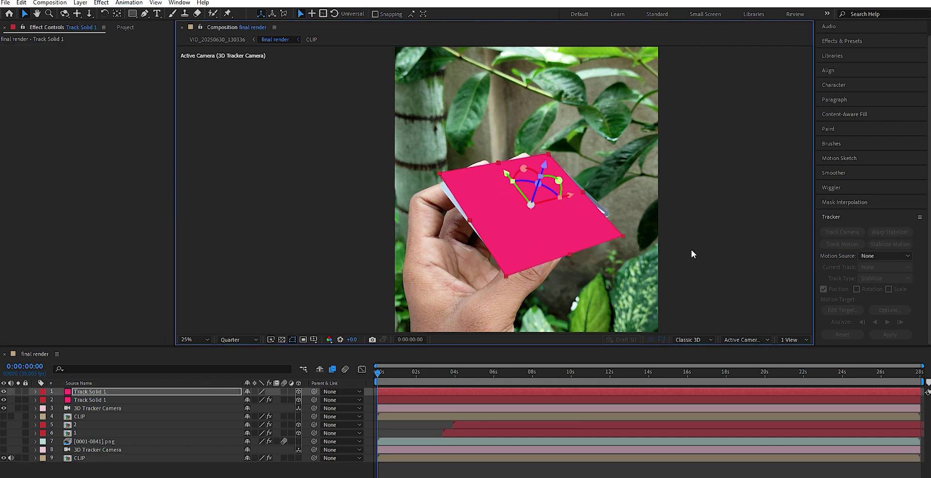
# Step: Apply the Grid effect to the top Track Solid 1 with a border of 20
pyautogui.click(844, 71)
pyautogui.click(844, 53)
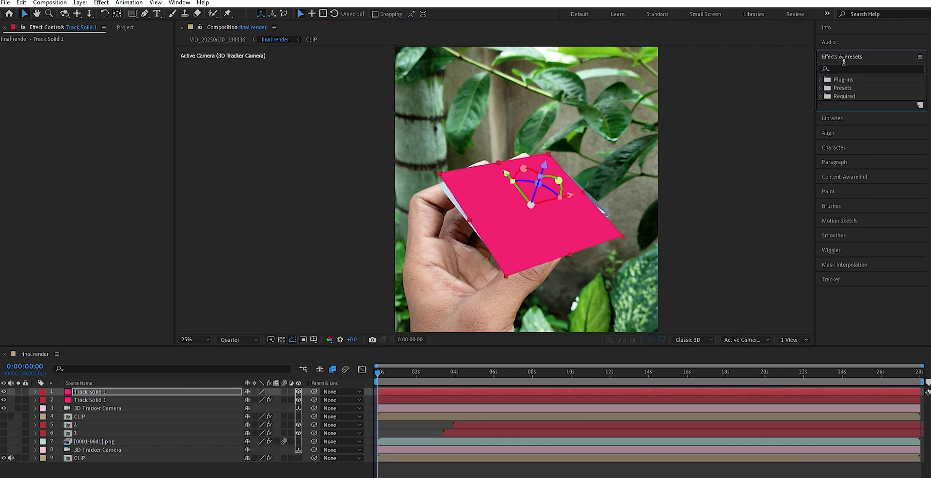
pyautogui.click(843, 69)
pyautogui.write('grid')
pyautogui.moveTo(855, 121); pyautogui.dragTo(216, 380)
pyautogui.click(92, 182)
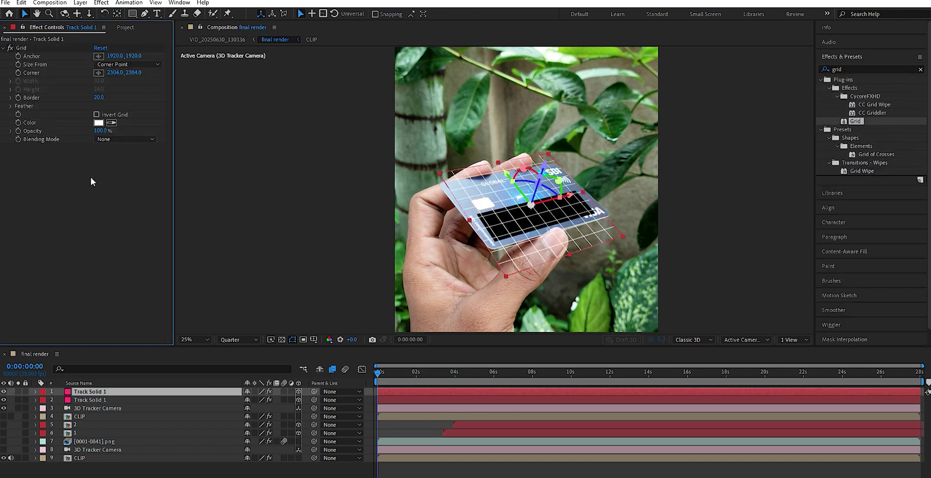
# Step: Fit the gridded track solid to the card's edges and preview how well it follows the card
pyautogui.moveTo(467, 371); pyautogui.dragTo(377, 370)
pyautogui.scroll(2, 494, 191)
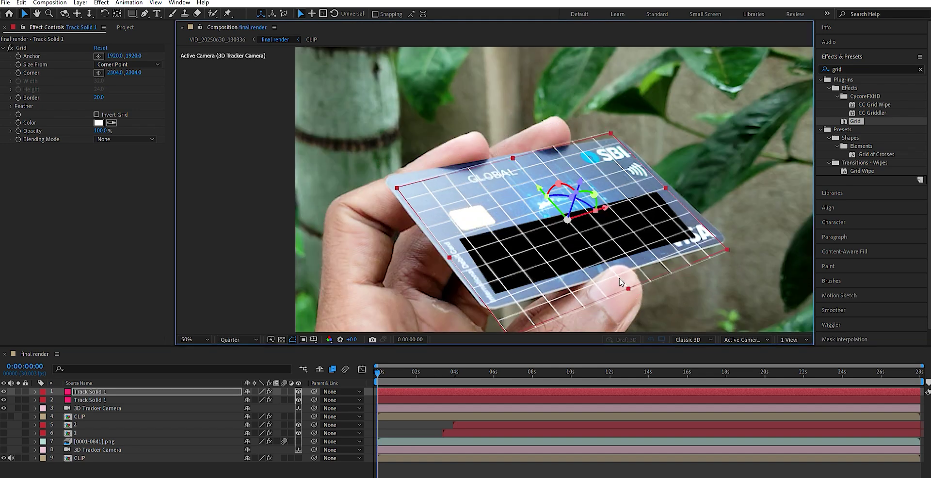
pyautogui.moveTo(532, 170); pyautogui.dragTo(532, 172)
pyautogui.scroll(-2, 533, 189)
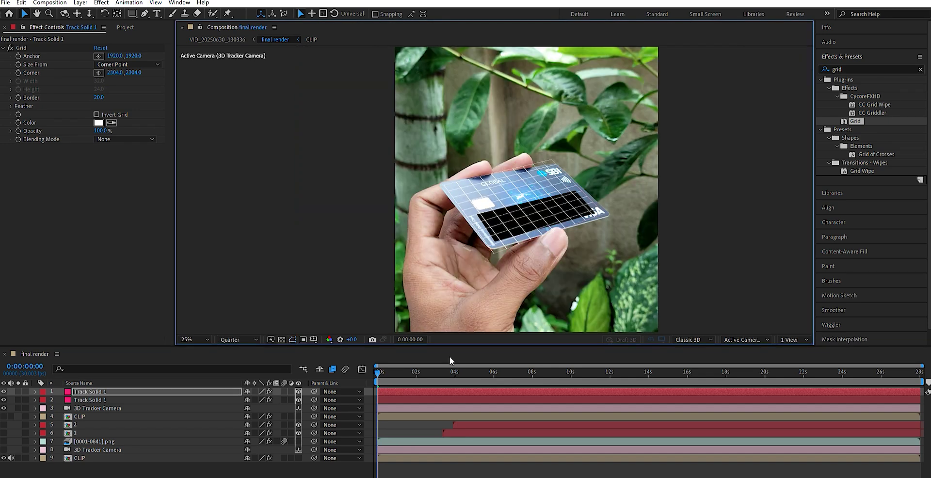
pyautogui.moveTo(444, 370); pyautogui.dragTo(377, 368)
pyautogui.press('space')
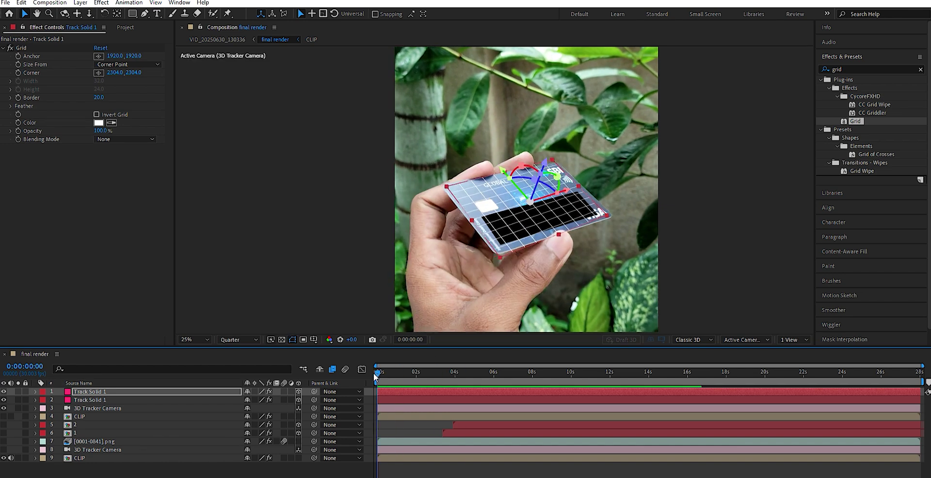
pyautogui.press('space')
# Step: Remove the Grid effect from the top Track Solid 1
pyautogui.click(21, 47)
pyautogui.press('Delete')
# Step: Show the lower 3D Tracker Camera layer and select it together with the top Track Solid 1 and the bottom CLIP layer
pyautogui.click(130, 391)
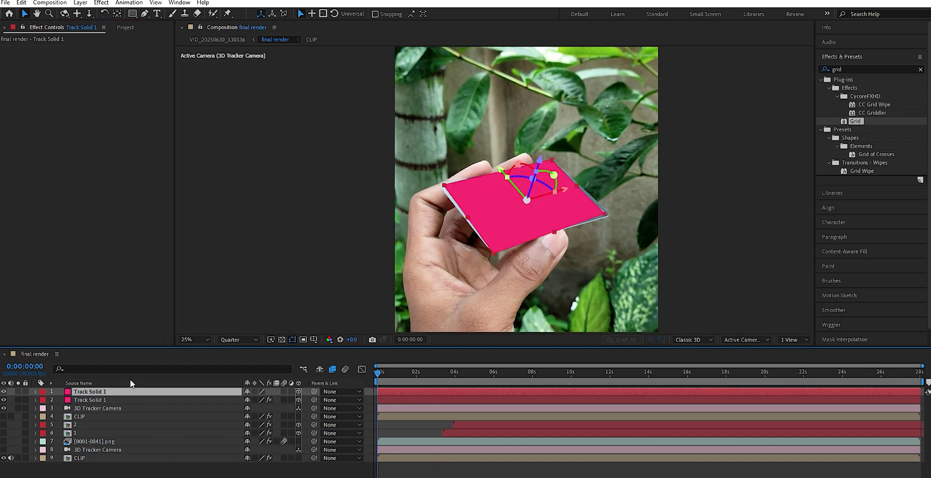
pyautogui.keyDown('ctrl'); pyautogui.click(97, 458); pyautogui.keyUp('ctrl')
pyautogui.click(3, 449)
pyautogui.keyDown('ctrl'); pyautogui.click(97, 450); pyautogui.keyUp('ctrl')
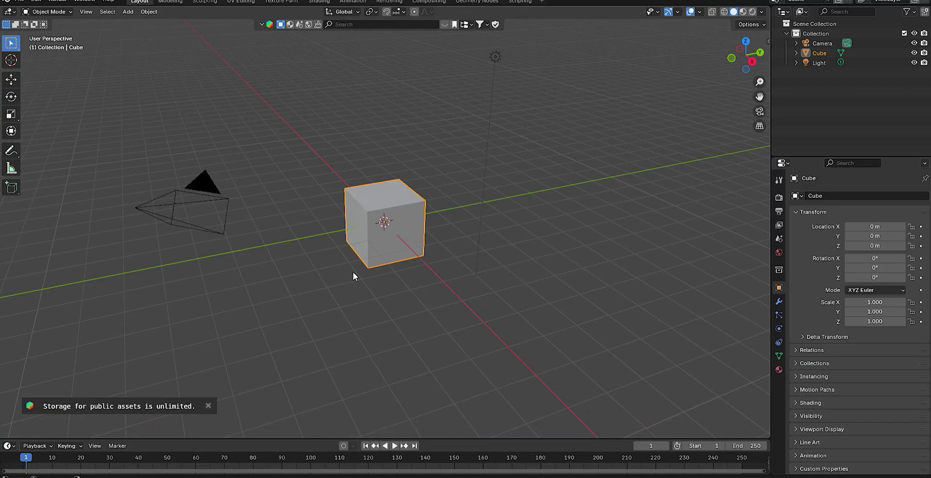
# Step: In Blender, delete the default cube, camera and light, and import the 3D Tracker Camera and Track Solid 1 data
pyautogui.press('a')
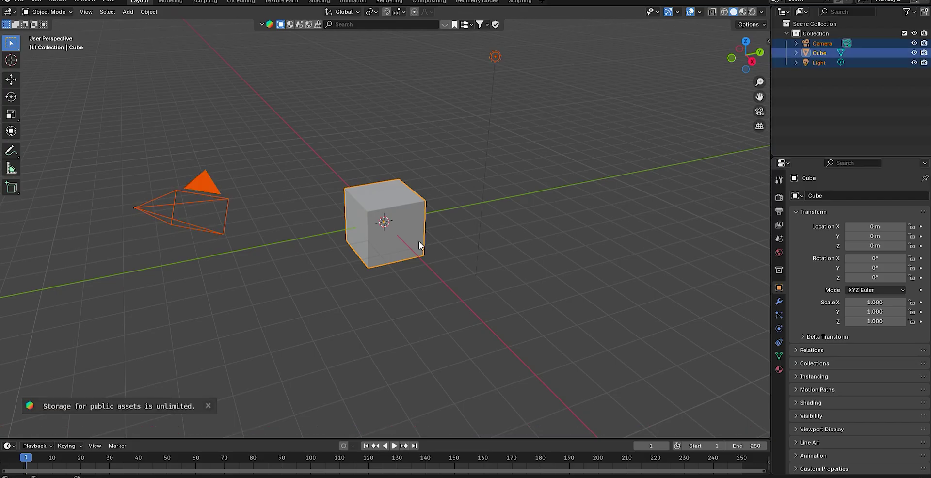
pyautogui.press('Delete')
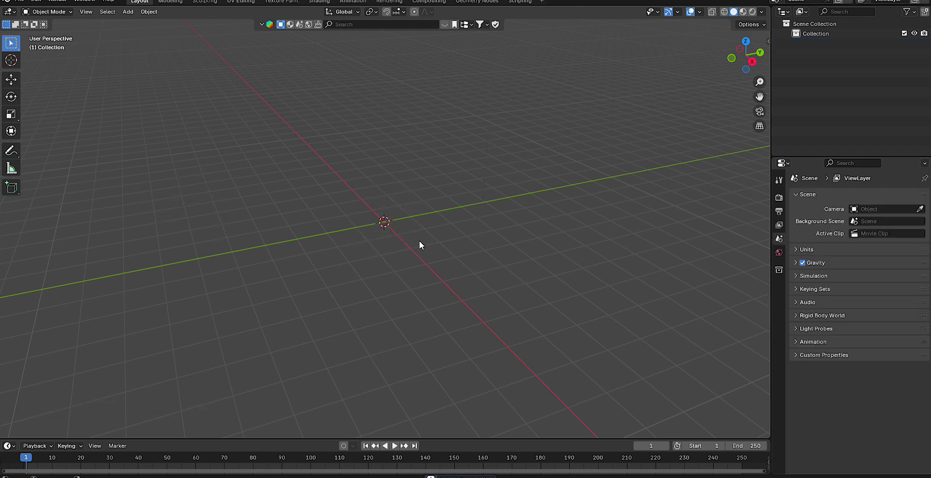
pyautogui.click(19, 1)
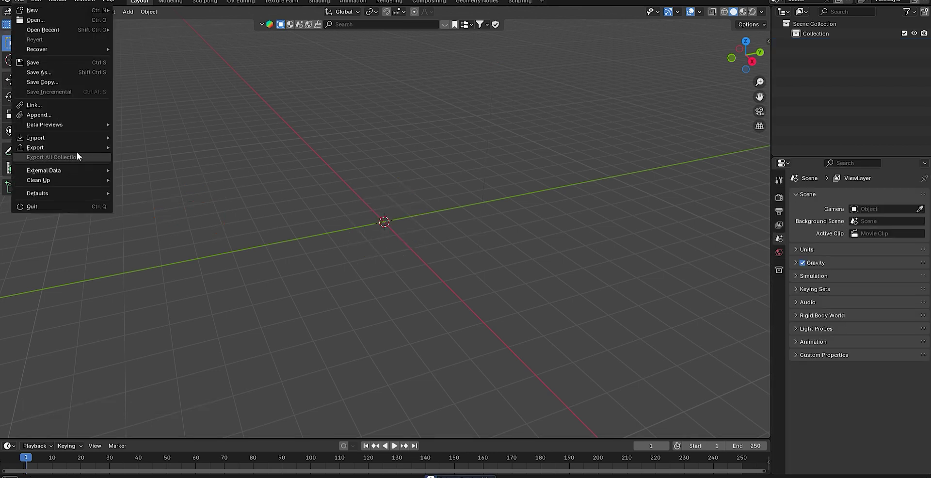
pyautogui.moveTo(77, 141)
pyautogui.click(240, 241)
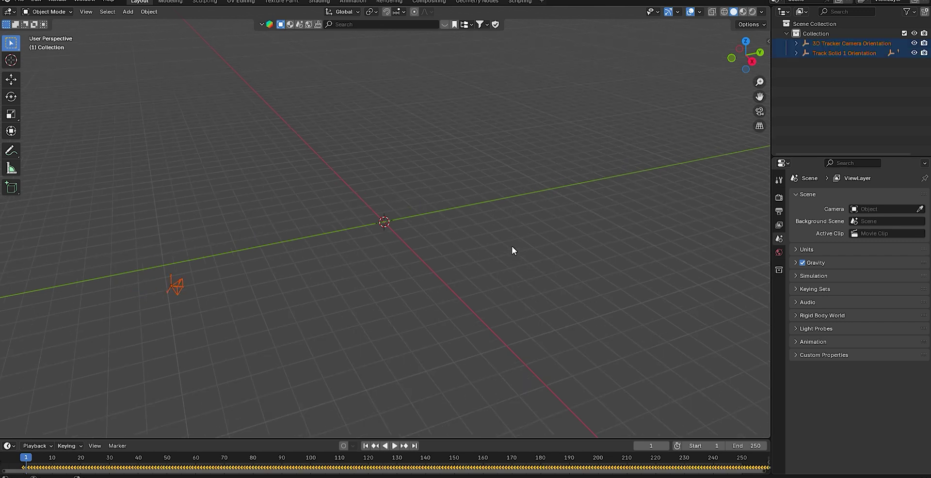
# Step: Deselect the imported objects and add an empty at the world origin
pyautogui.scroll(-5, 514, 251)
pyautogui.moveTo(748, 54); pyautogui.dragTo(499, 203)
pyautogui.hotkey('alt', 'a')
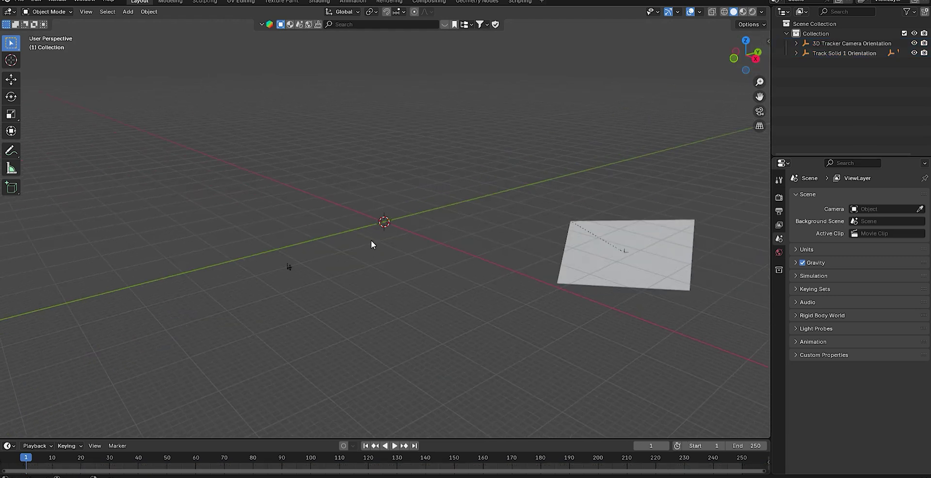
pyautogui.hotkey('shift', 'a')
pyautogui.moveTo(368, 339)
pyautogui.click(417, 339)
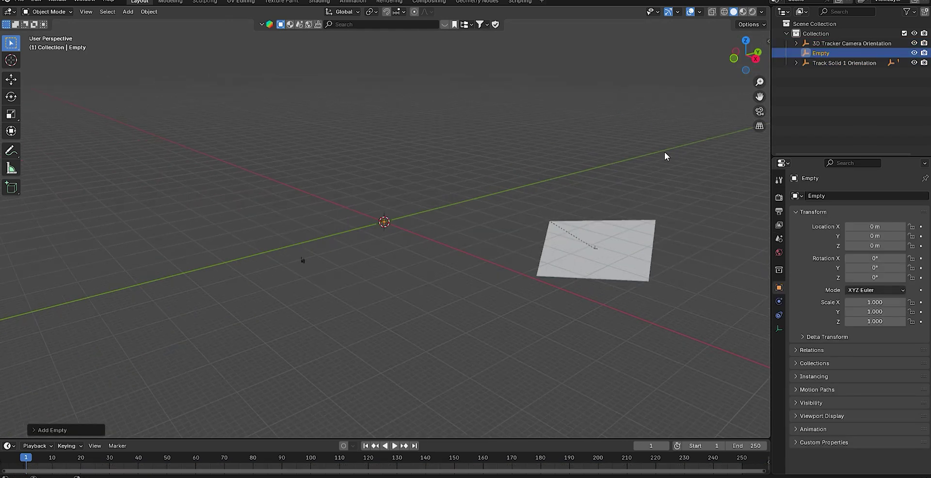
# Step: Select all the imported tracker objects with the empty as the active object and parent them to the empty
pyautogui.click(822, 62)
pyautogui.keyDown('ctrl'); pyautogui.click(804, 46); pyautogui.keyUp('ctrl')
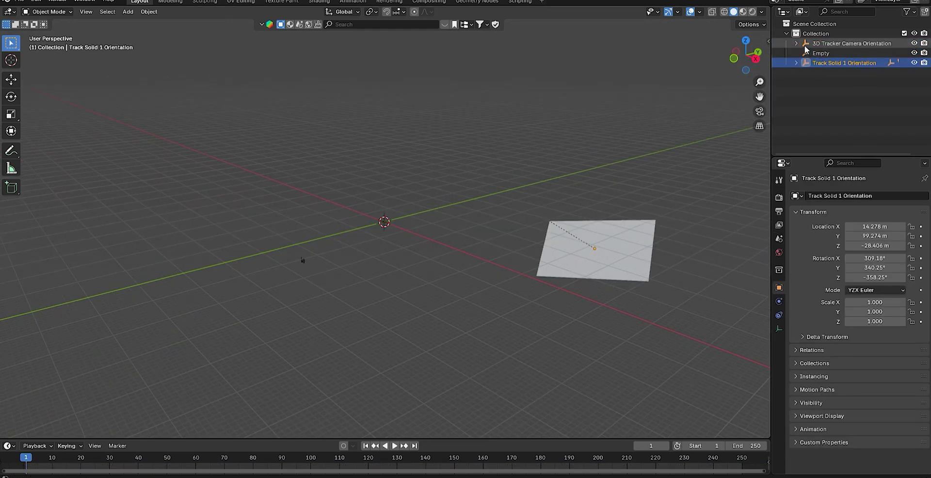
pyautogui.scroll(4, 384, 211)
pyautogui.click(384, 212)
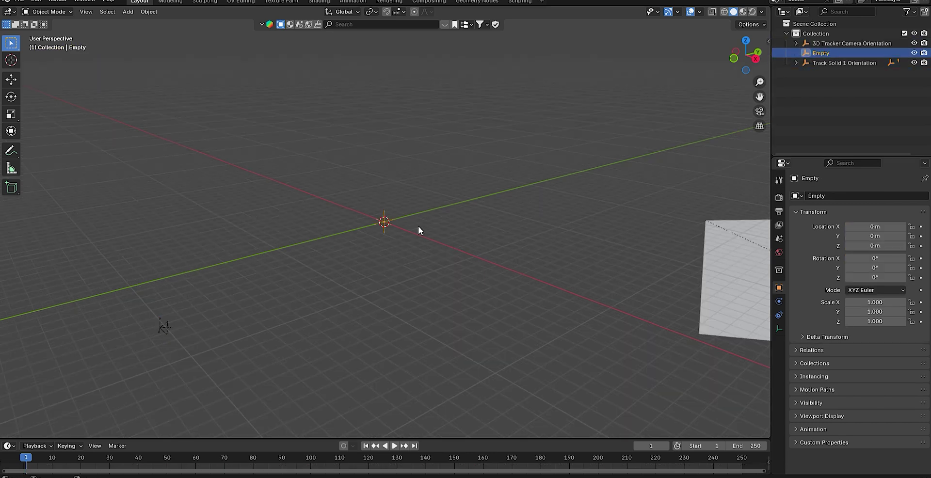
pyautogui.press('a')
pyautogui.hotkey('ctrl', 'p')
pyautogui.click(414, 231)
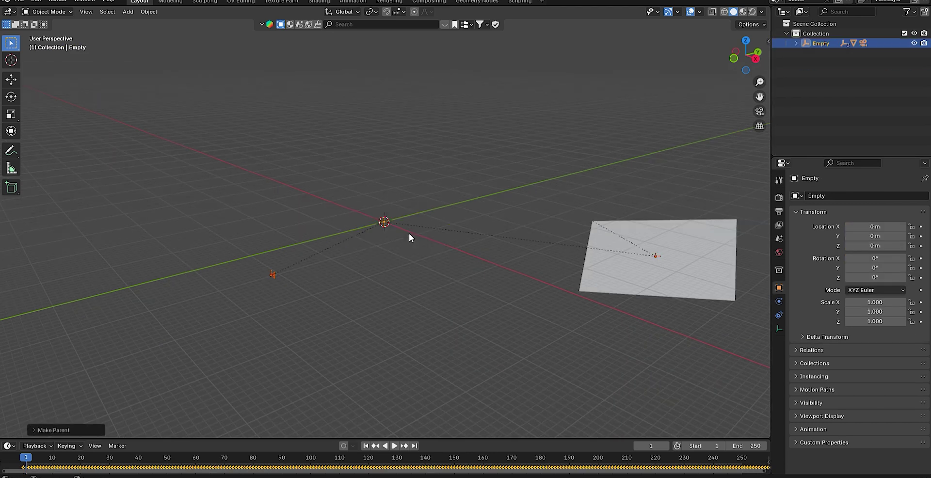
# Step: Scale the empty to about 0.328, then rotate and move it so the track solid lies flat on the grid at the world origin
pyautogui.press('s')
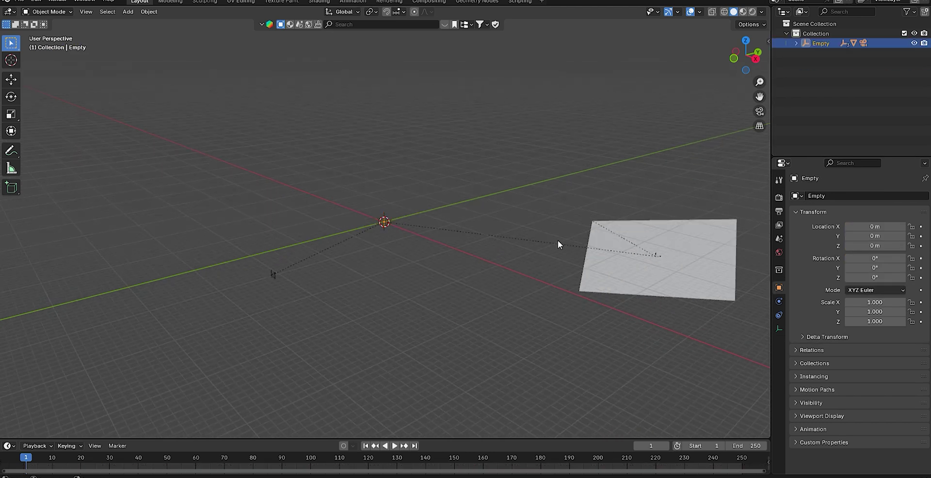
pyautogui.click(443, 235)
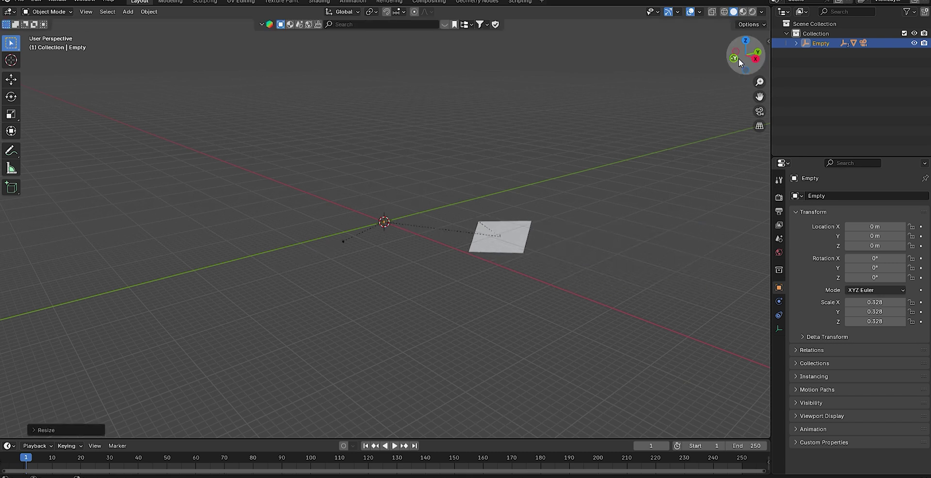
pyautogui.click(755, 59)
pyautogui.press('r')
pyautogui.click(439, 361)
pyautogui.press('g')
pyautogui.press('z')
pyautogui.click(458, 200)
pyautogui.scroll(7, 476, 218)
pyautogui.press('r')
pyautogui.click(604, 187)
pyautogui.press('ctrl+KP_1')
pyautogui.press('g')
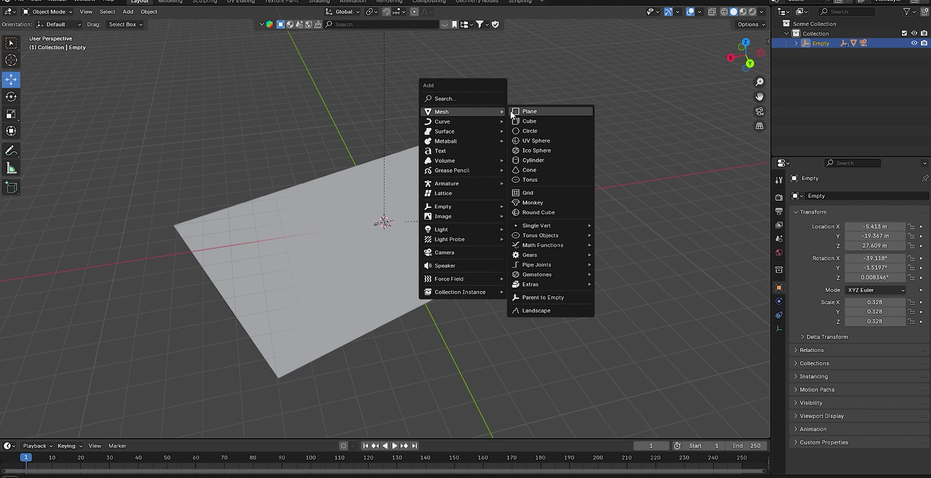
# Step: Add a test cube at the world origin to compare it with the track solid, and delete it
pyautogui.click(535, 118)
pyautogui.scroll(-3, 536, 118)
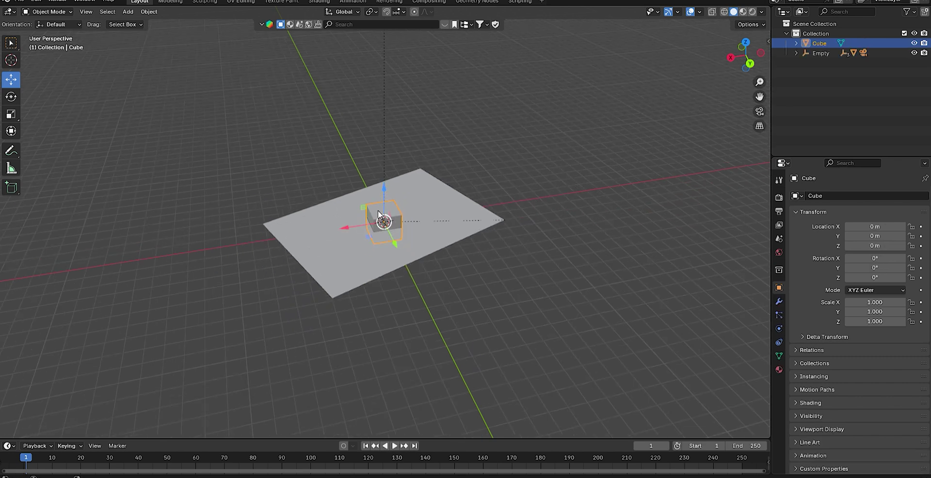
pyautogui.press('Delete')
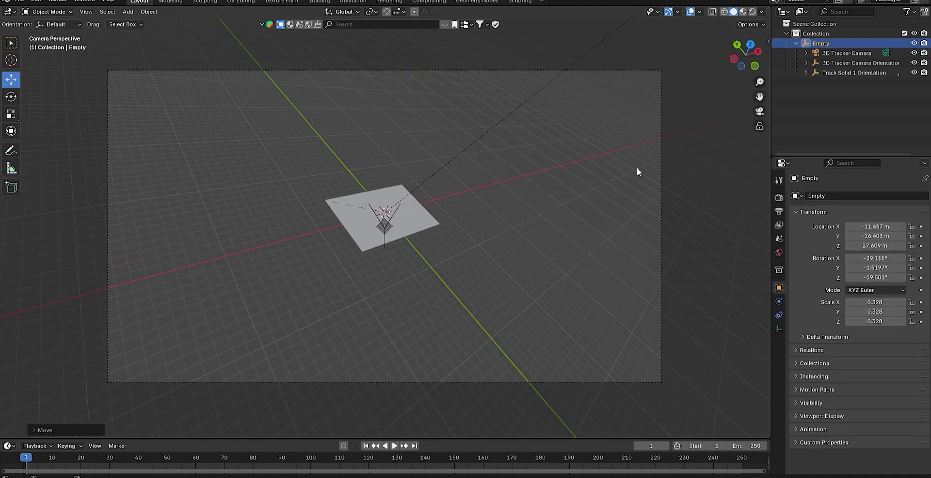
# Step: Set the output resolution to 1080 px in X and 1920 px in Y
pyautogui.click(778, 211)
pyautogui.doubleClick(885, 209)
pyautogui.write('1080')
pyautogui.press('Return')
pyautogui.doubleClick(886, 218)
pyautogui.write('19')
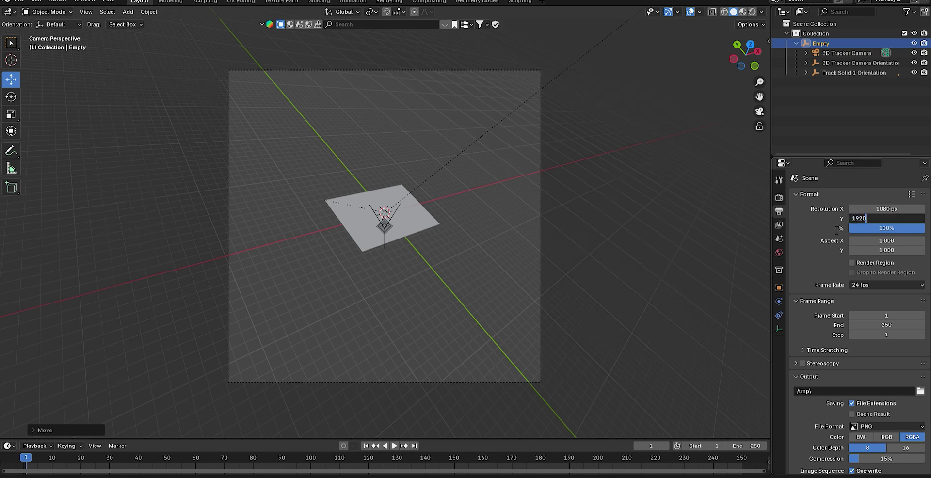
pyautogui.write('20')
pyautogui.press('Return')
# Step: Enlarge the timeline and shift the keyframes of the 3D Tracker Camera Orientation so they start at frame 1
pyautogui.moveTo(440, 445); pyautogui.dragTo(441, 378)
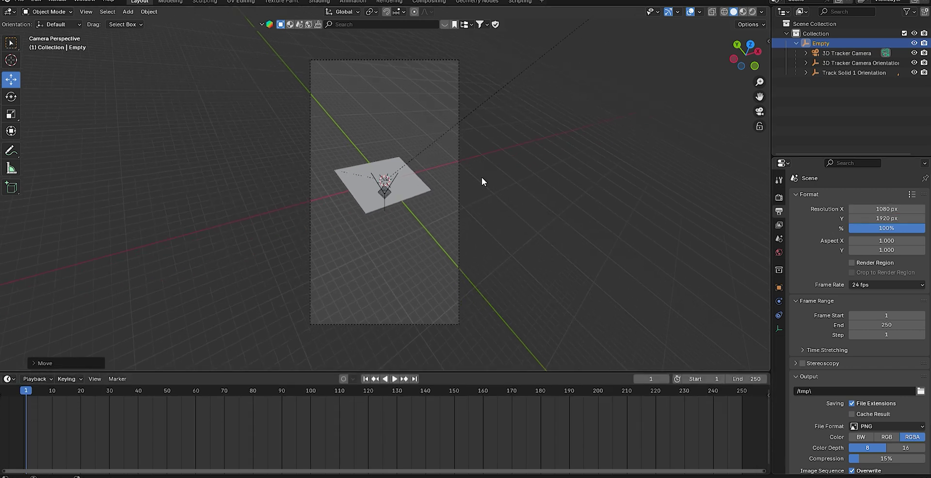
pyautogui.scroll(1, 486, 177)
pyautogui.press('space')
pyautogui.press('space')
pyautogui.click(366, 379)
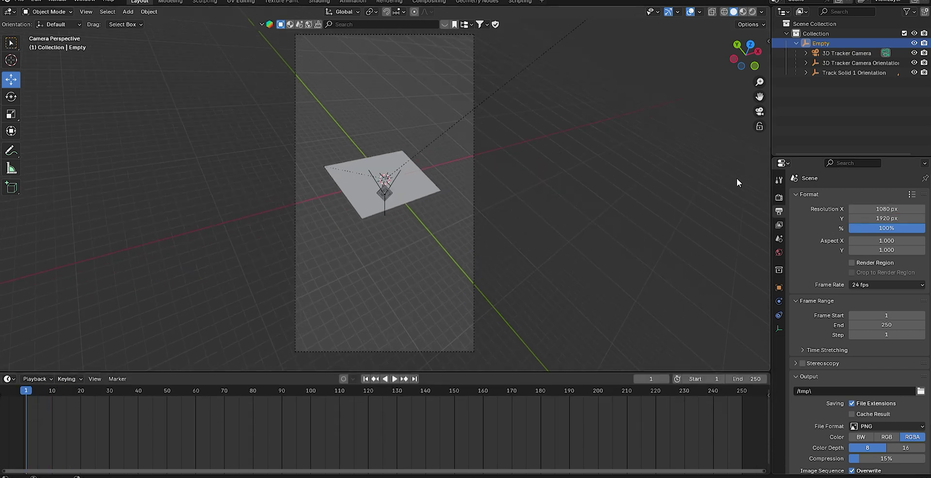
pyautogui.click(844, 63)
pyautogui.scroll(-5, 406, 421)
pyautogui.moveTo(218, 425); pyautogui.dragTo(764, 407)
pyautogui.scroll(4, 313, 424)
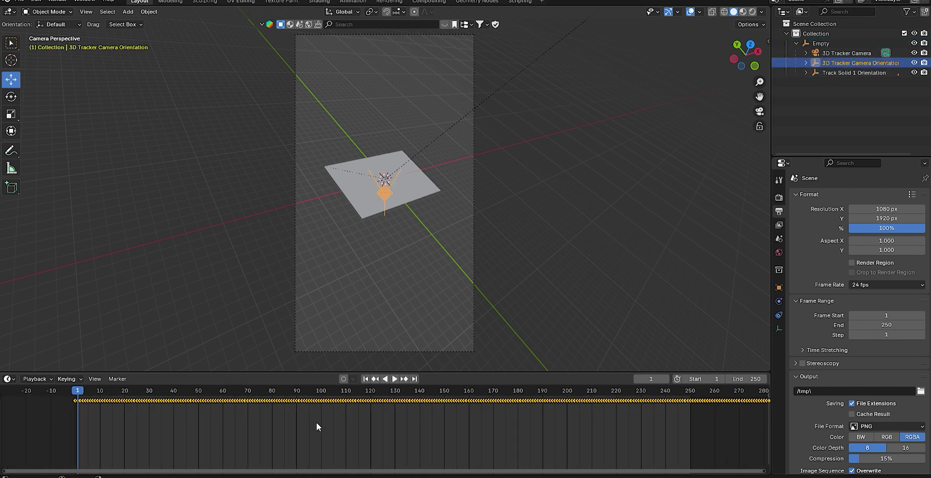
pyautogui.press('g')
pyautogui.click(291, 404)
pyautogui.moveTo(80, 391); pyautogui.dragTo(157, 391)
pyautogui.click(366, 379)
pyautogui.scroll(-1, 523, 231)
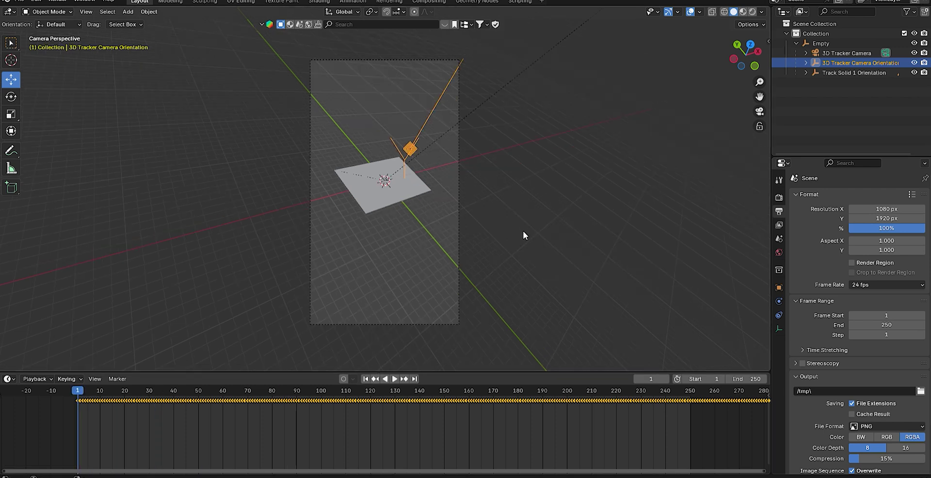
# Step: Locate the last camera keyframe, set the scene's end frame to 842 and return to the first frame
pyautogui.scroll(1, 523, 232)
pyautogui.scroll(-4, 524, 427)
pyautogui.moveTo(449, 471); pyautogui.dragTo(771, 460)
pyautogui.scroll(-2, 733, 449)
pyautogui.scroll(-3, 732, 448)
pyautogui.click(633, 394)
pyautogui.click(756, 379)
pyautogui.write('842')
pyautogui.press('Return')
pyautogui.scroll(-3, 656, 418)
pyautogui.moveTo(566, 391); pyautogui.dragTo(335, 403)
pyautogui.click(366, 379)
pyautogui.moveTo(343, 371); pyautogui.dragTo(333, 411)
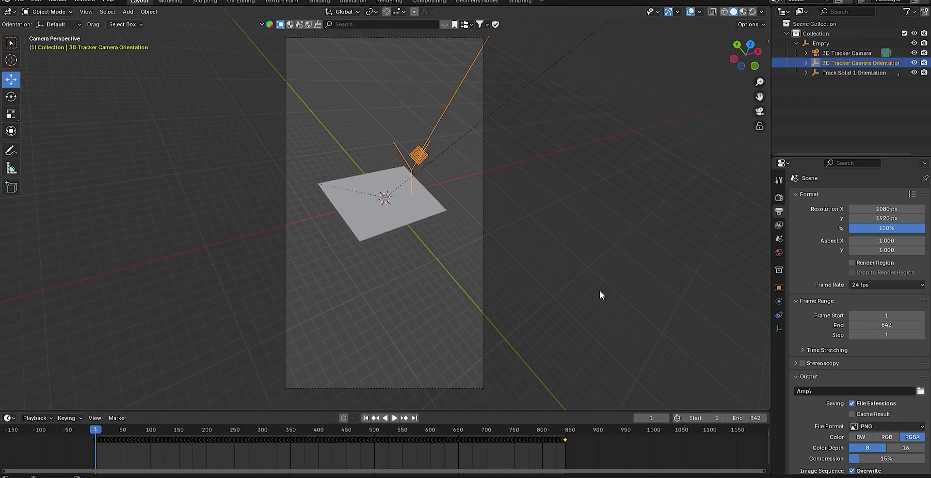
# Step: Add 3d tracking clip.mp4 as a movie clip background image for the 3D Tracker Camera
pyautogui.click(484, 104)
pyautogui.click(779, 328)
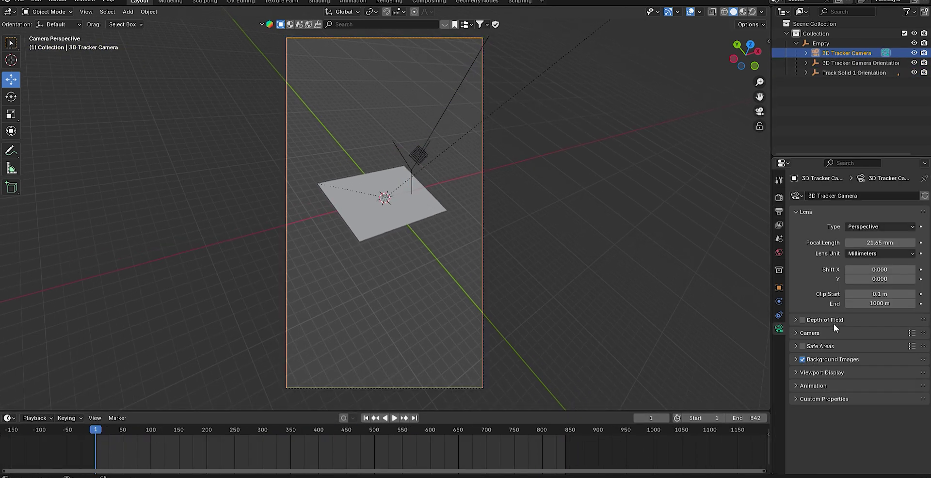
pyautogui.click(824, 359)
pyautogui.click(843, 373)
pyautogui.click(889, 403)
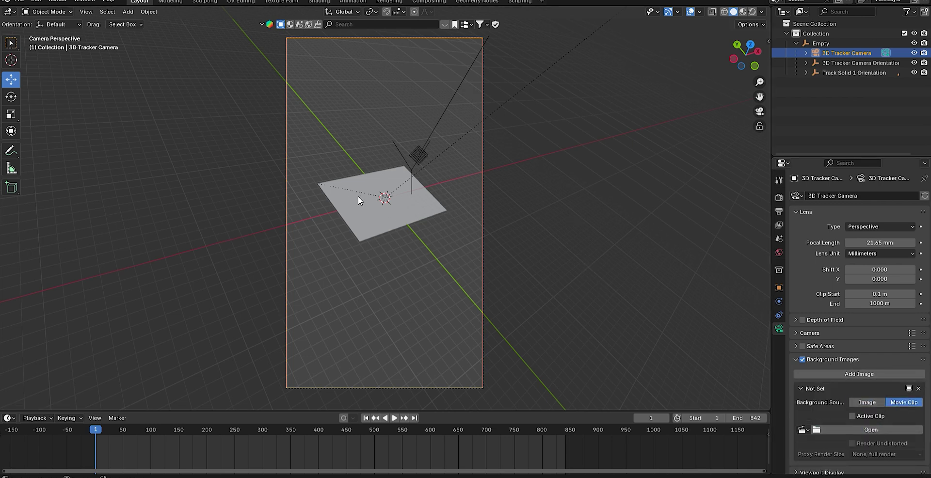
pyautogui.click(630, 358)
pyautogui.scroll(-3, 880, 357)
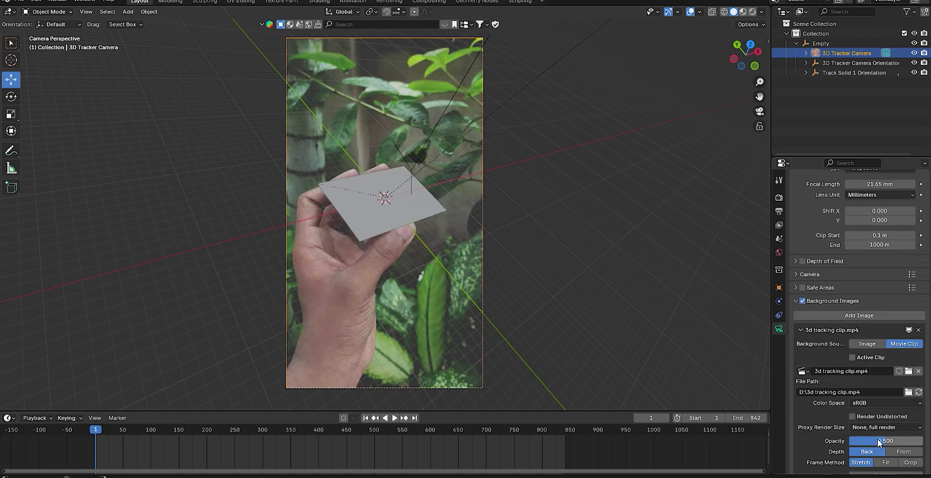
# Step: Raise the background clip's opacity to 1.000 and scrub the timeline to check the footage against the track solid
pyautogui.moveTo(888, 441); pyautogui.dragTo(925, 443)
pyautogui.moveTo(99, 432); pyautogui.dragTo(173, 433)
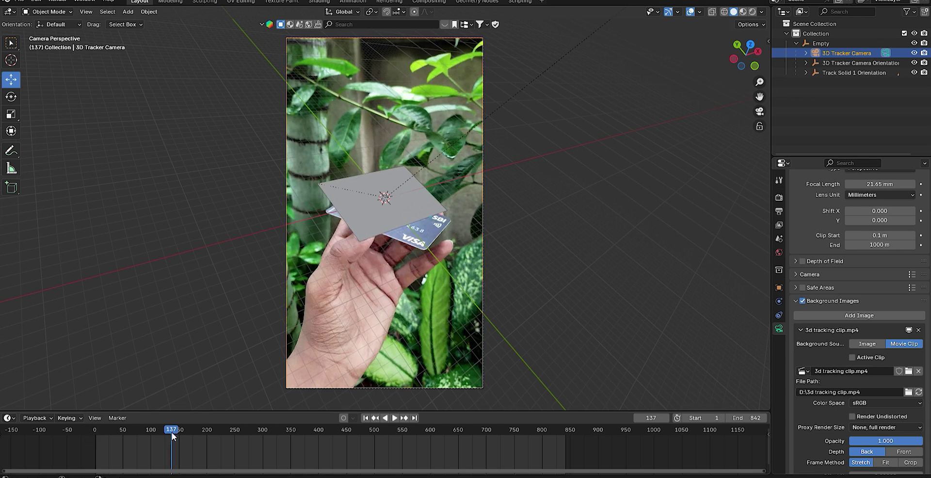
pyautogui.click(366, 418)
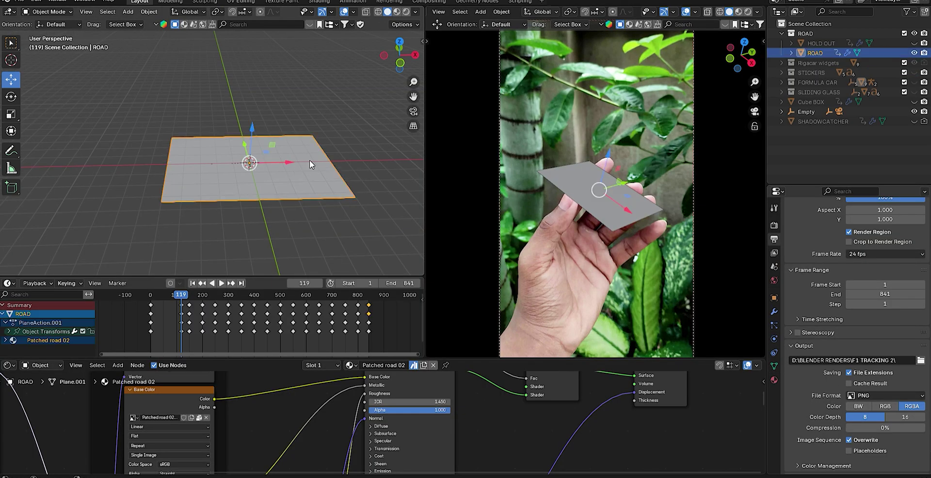
# Step: Examine the ROAD plane's animated transform and its alignment with the card over several frames
pyautogui.click(358, 123)
pyautogui.click(301, 154)
pyautogui.moveTo(317, 282); pyautogui.dragTo(317, 309)
pyautogui.click(774, 298)
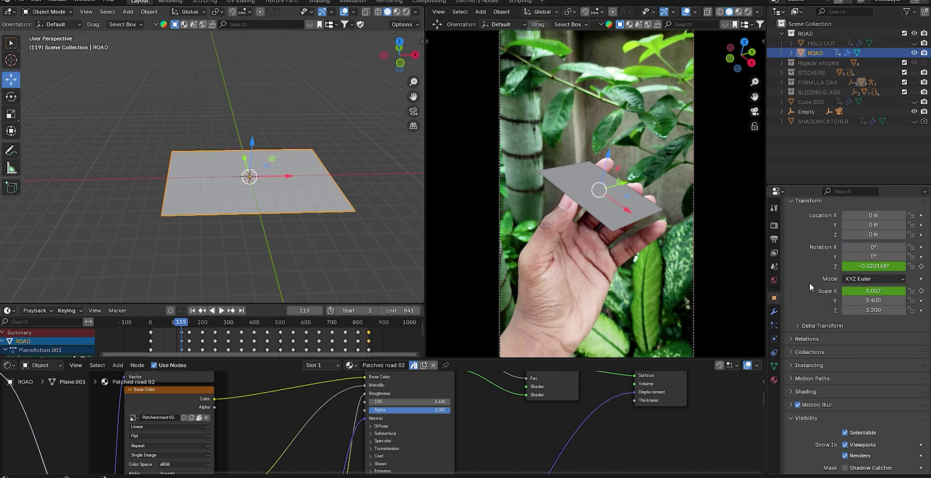
pyautogui.moveTo(181, 323); pyautogui.dragTo(204, 323)
pyautogui.scroll(2, 686, 197)
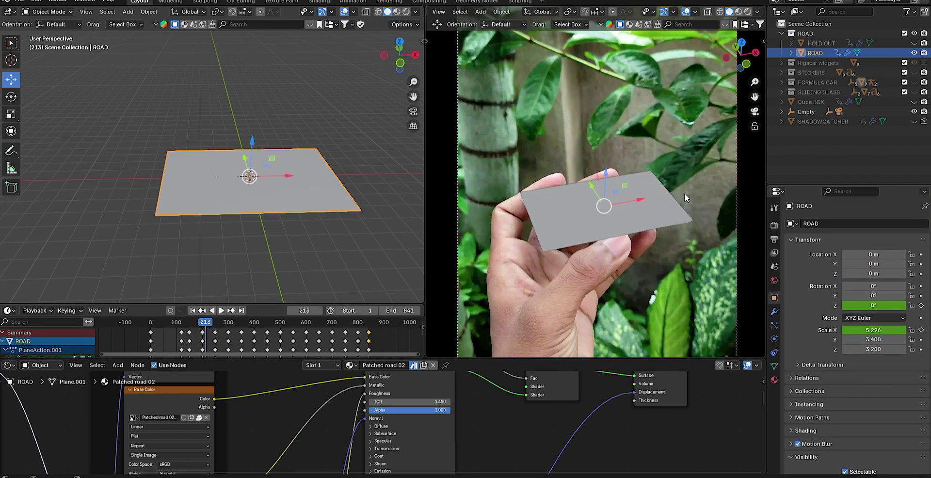
pyautogui.scroll(2, 686, 197)
pyautogui.scroll(-2, 294, 165)
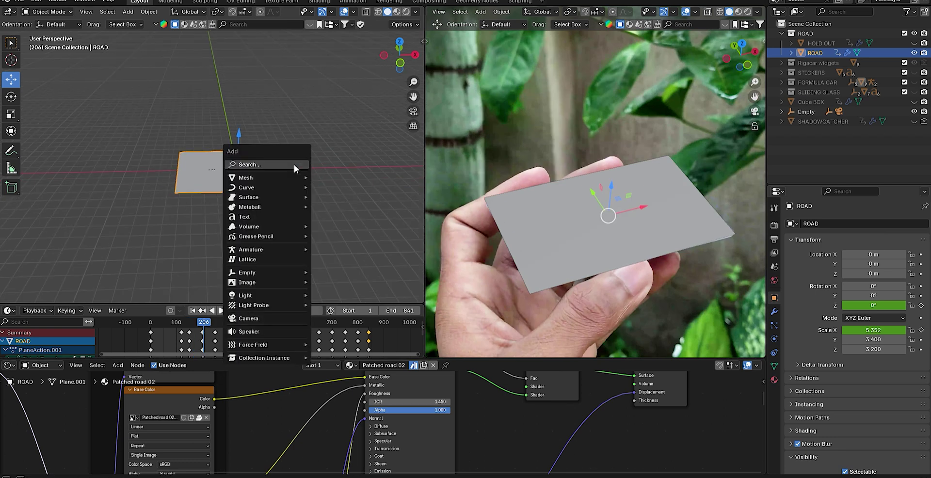
# Step: Add a cube at the world origin and delete its top face to make an open box
pyautogui.moveTo(303, 178)
pyautogui.click(344, 187)
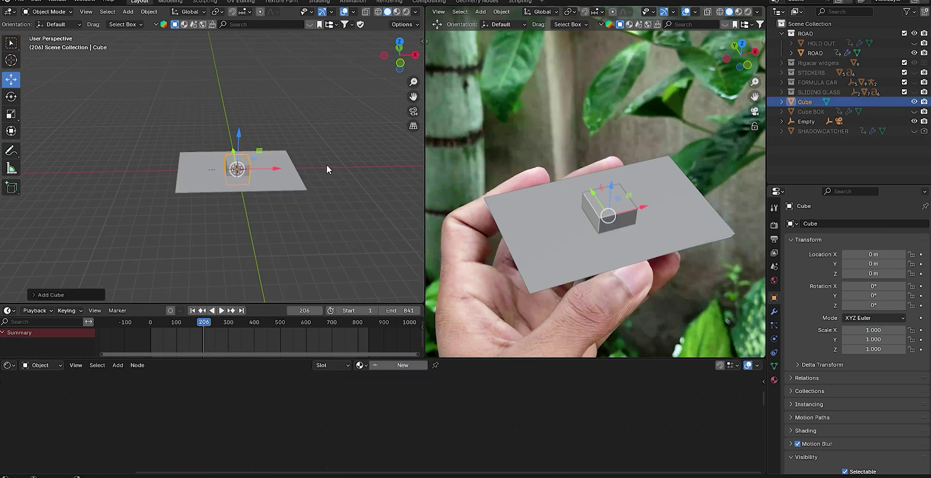
pyautogui.scroll(4, 293, 116)
pyautogui.press('Tab')
pyautogui.press('x')
pyautogui.click(273, 209)
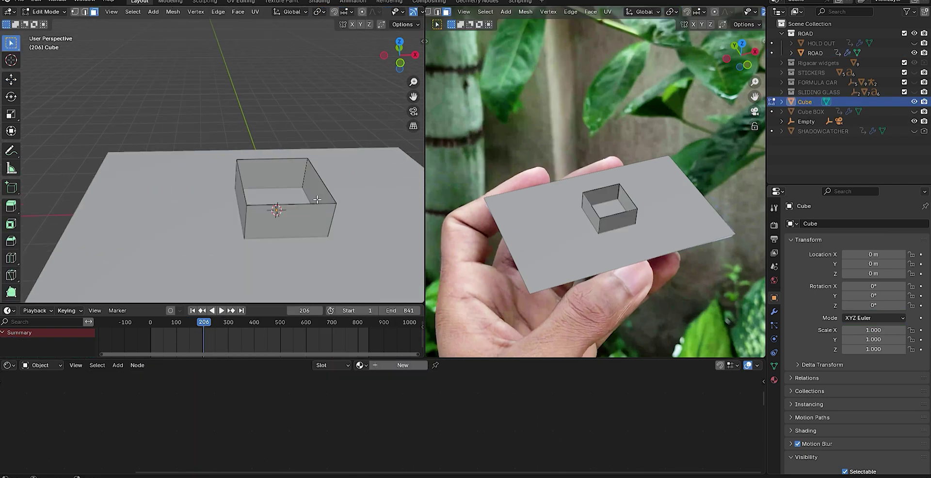
pyautogui.press('Tab')
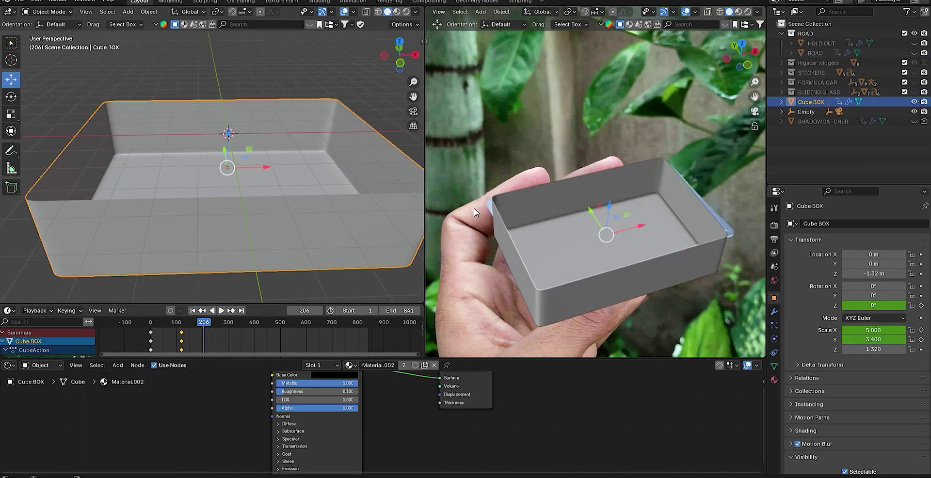
# Step: Set the Cube BOX's Subdivision viewport level to 3 and check the box at frame 397
pyautogui.click(774, 311)
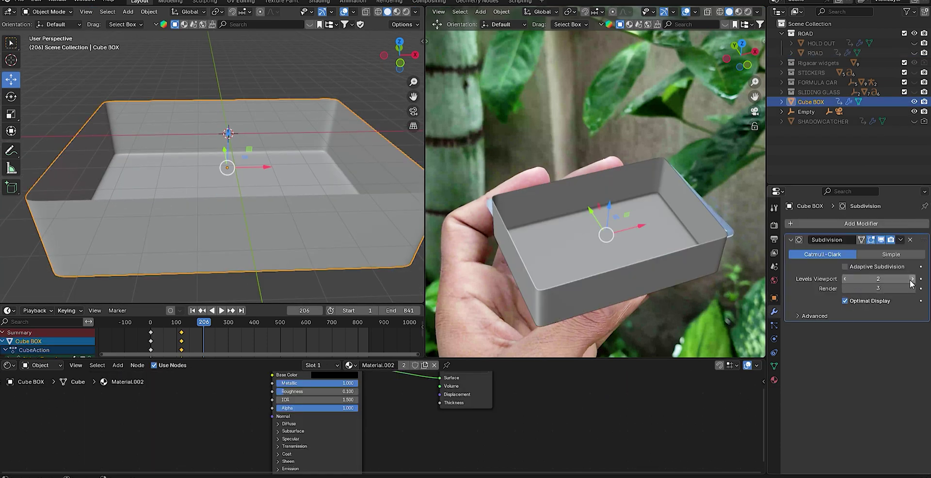
pyautogui.scroll(-3, 296, 193)
pyautogui.moveTo(228, 322); pyautogui.dragTo(254, 326)
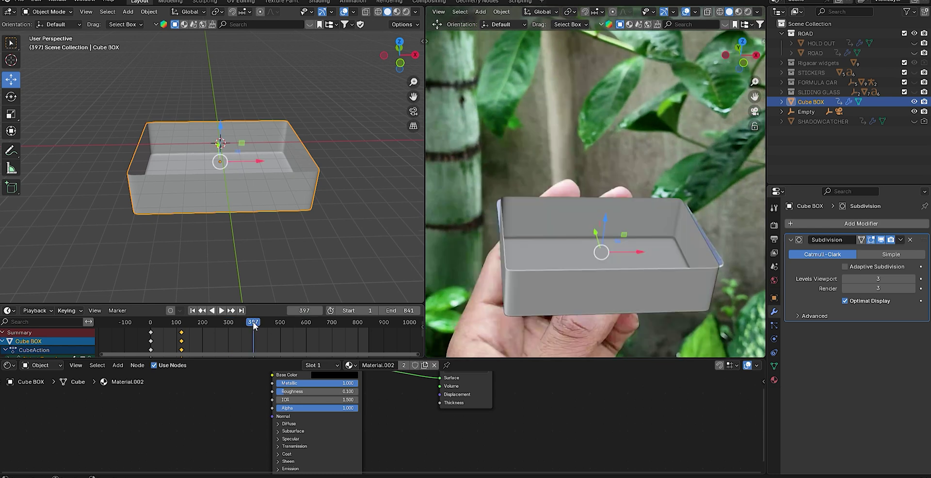
# Step: Examine the Cube BOX's keyed rotation and scale at frame 1 and its Principled BSDF material settings
pyautogui.click(194, 311)
pyautogui.click(775, 299)
pyautogui.moveTo(152, 323)
pyautogui.mouseDown()
pyautogui.moveTo(187, 325)
pyautogui.moveTo(151, 326)
pyautogui.mouseUp()
pyautogui.moveTo(218, 359); pyautogui.dragTo(217, 398)
pyautogui.moveTo(261, 306); pyautogui.dragTo(259, 242)
pyautogui.moveTo(254, 400); pyautogui.dragTo(254, 281)
pyautogui.scroll(3, 376, 381)
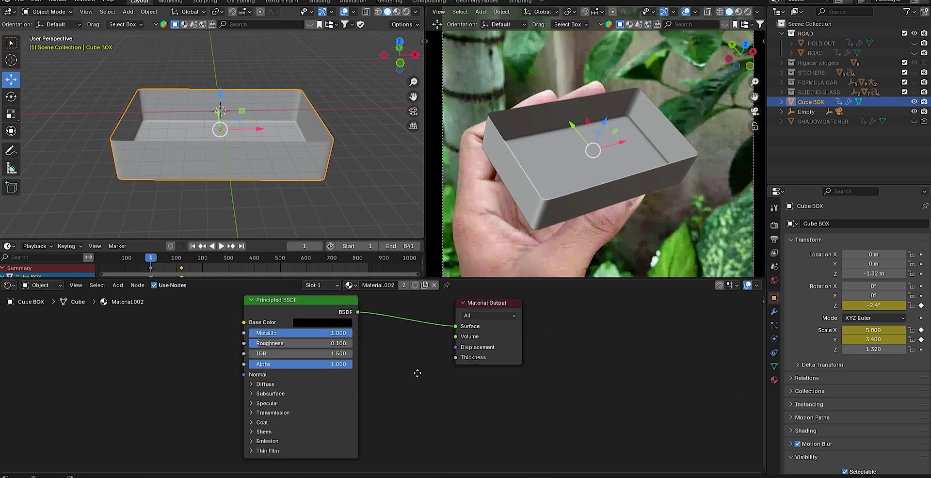
pyautogui.moveTo(418, 374); pyautogui.dragTo(471, 398, button='middle')
pyautogui.click(374, 347)
# Step: Show the FORMULA CAR collection and move the playhead to the Cube BOX's second keyframe
pyautogui.click(914, 83)
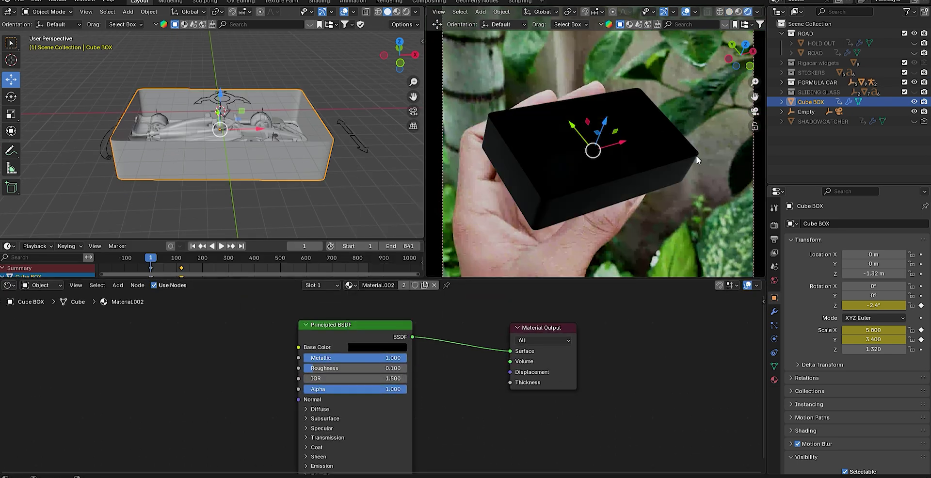
pyautogui.moveTo(198, 239); pyautogui.dragTo(198, 190)
pyautogui.click(181, 209)
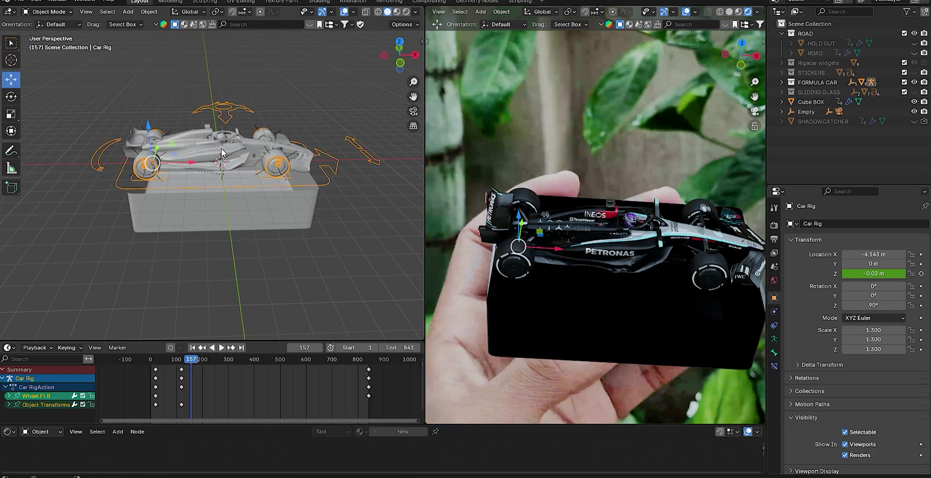
# Step: Examine the Car Rig's wheel controls in Pose Mode and its keyed location at frame 20
pyautogui.hotkey('ctrl', 'Tab')
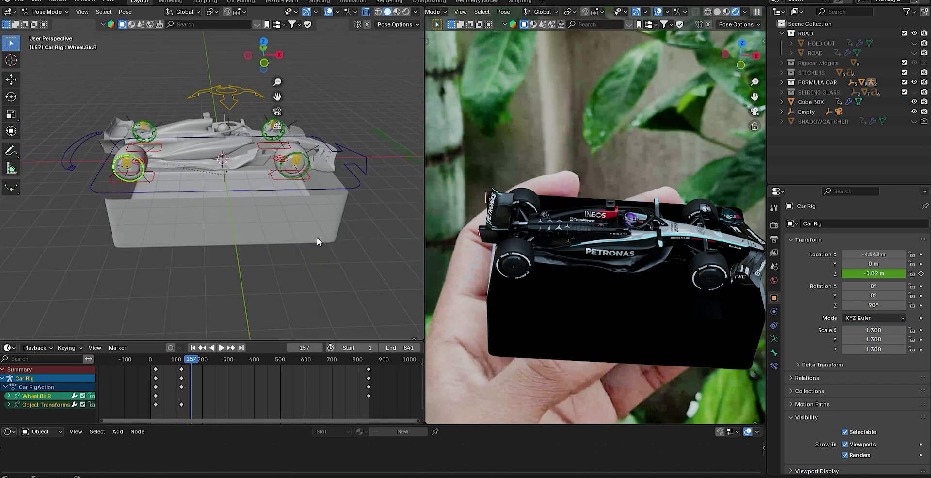
pyautogui.press('n')
pyautogui.click(153, 364)
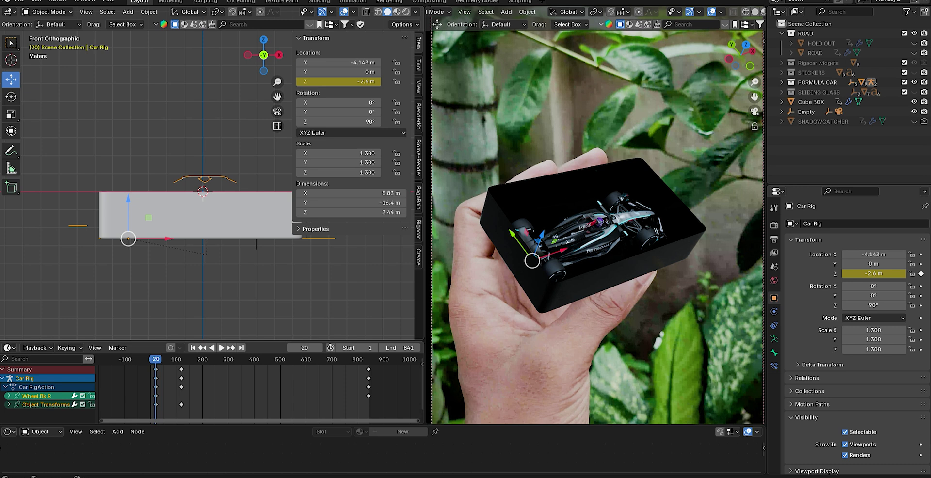
# Step: Turn on X-ray display in the modelling viewport and review the Car Rig's vertical movement up to frame 125
pyautogui.click(366, 12)
pyautogui.press('n')
pyautogui.moveTo(167, 361); pyautogui.dragTo(182, 360)
pyautogui.moveTo(400, 55); pyautogui.dragTo(381, 109)
pyautogui.click(257, 337)
pyautogui.moveTo(258, 341); pyautogui.dragTo(257, 321)
pyautogui.moveTo(397, 58); pyautogui.dragTo(353, 131)
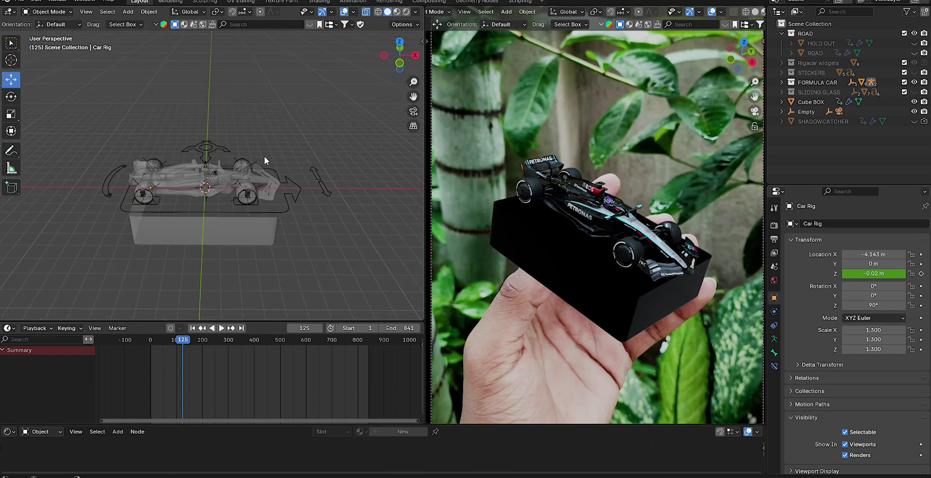
# Step: Add a plane mesh at the world origin at frame 8 and show it in the front view
pyautogui.hotkey('shift', 'a')
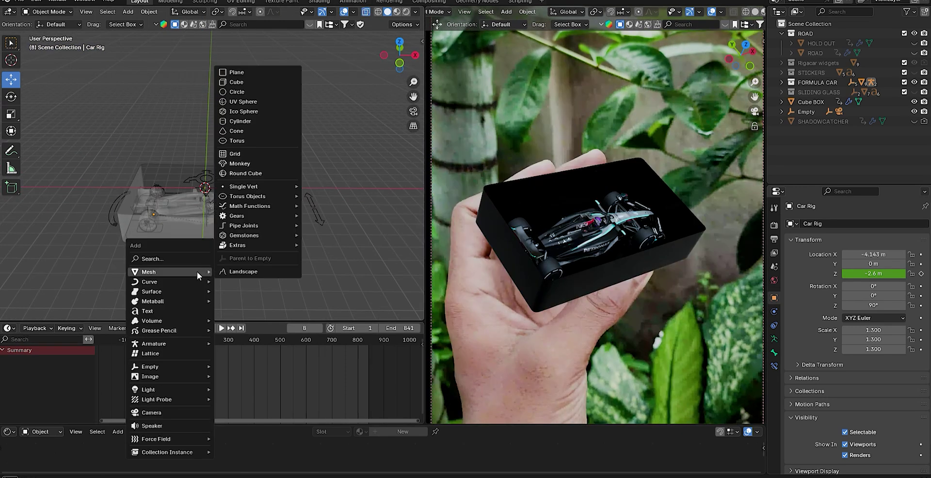
pyautogui.click(238, 73)
pyautogui.press('KP_1')
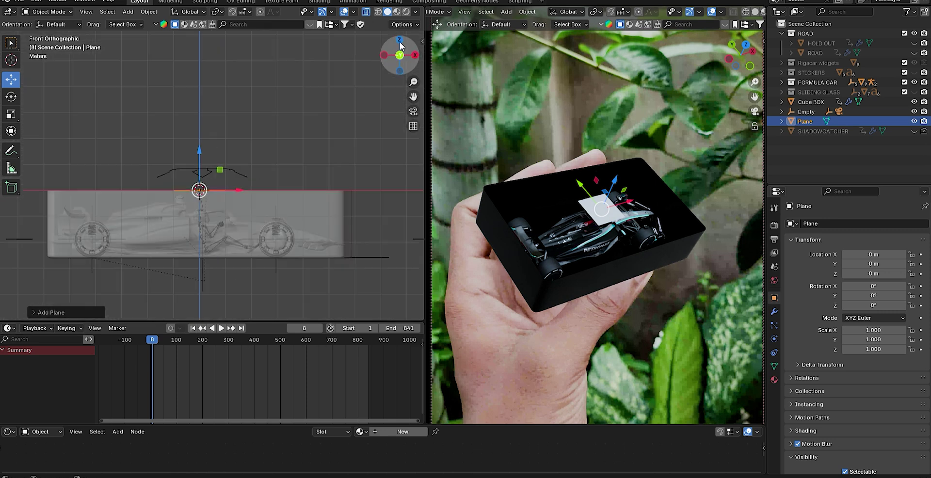
# Step: View the plane from above and open its mesh for editing in Edit Mode
pyautogui.click(399, 39)
pyautogui.press('Tab')
pyautogui.rightClick(248, 183)
pyautogui.click(248, 183)
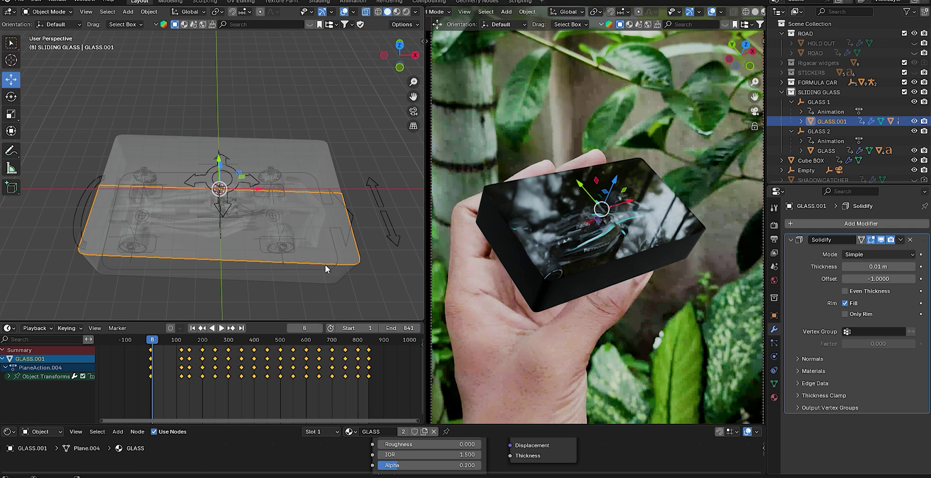
# Step: Review the GLASS 1 empty's sliding animation from several angles, moving the playhead to frame 95
pyautogui.moveTo(386, 62); pyautogui.dragTo(402, 54)
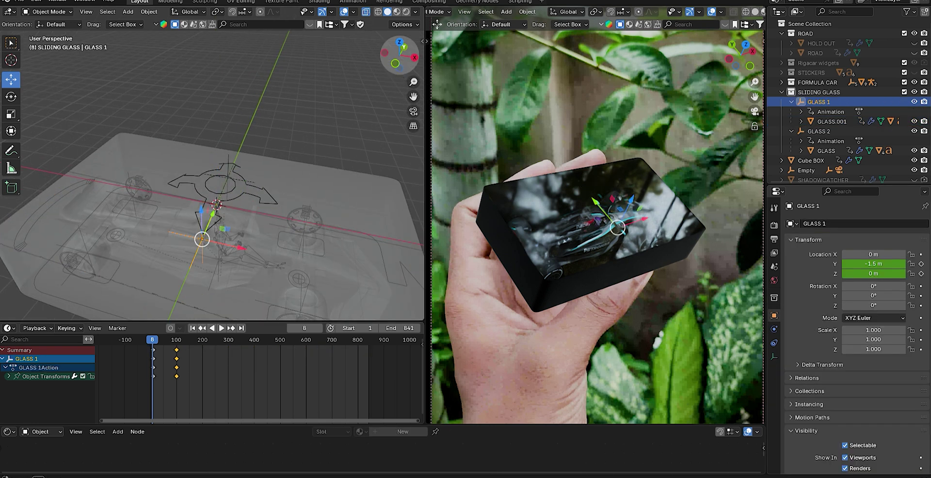
pyautogui.moveTo(399, 54); pyautogui.dragTo(395, 57)
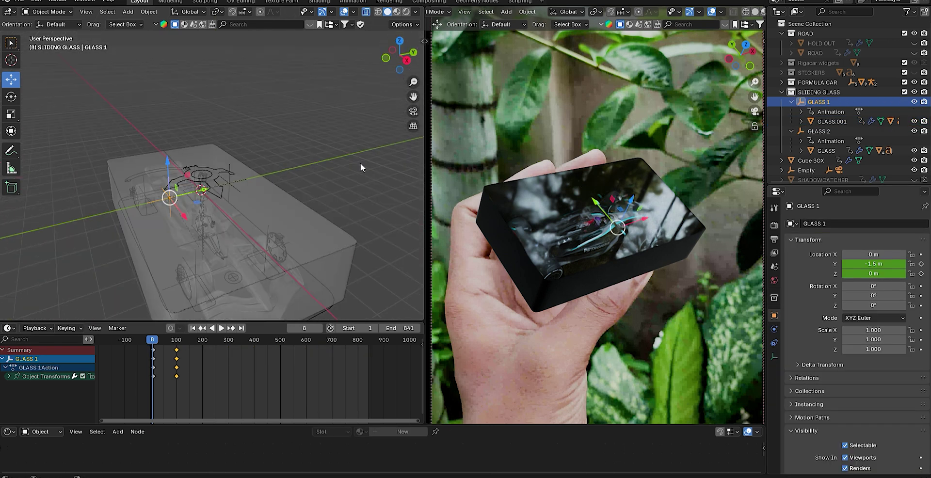
pyautogui.moveTo(155, 341); pyautogui.dragTo(175, 343)
pyautogui.moveTo(399, 55); pyautogui.dragTo(350, 25)
# Step: Show the HOLD OUT plane in the ROAD collection and inspect its mesh in Edit Mode
pyautogui.click(914, 43)
pyautogui.click(804, 46)
pyautogui.scroll(-4, 396, 47)
pyautogui.scroll(-2, 343, 116)
pyautogui.press('Tab')
pyautogui.scroll(5, 344, 119)
pyautogui.press('Tab')
pyautogui.scroll(-3, 282, 170)
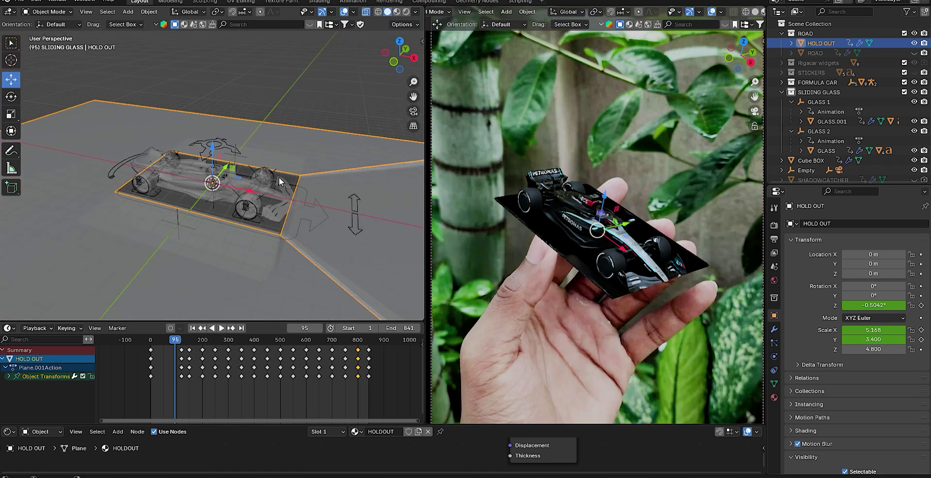
# Step: Enlarge the shader editor to examine the HOLD OUT plane's material nodes
pyautogui.moveTo(233, 427); pyautogui.dragTo(241, 370)
pyautogui.moveTo(249, 323); pyautogui.dragTo(251, 268)
pyautogui.moveTo(248, 372); pyautogui.dragTo(249, 303)
pyautogui.moveTo(423, 322); pyautogui.dragTo(364, 349, button='middle')
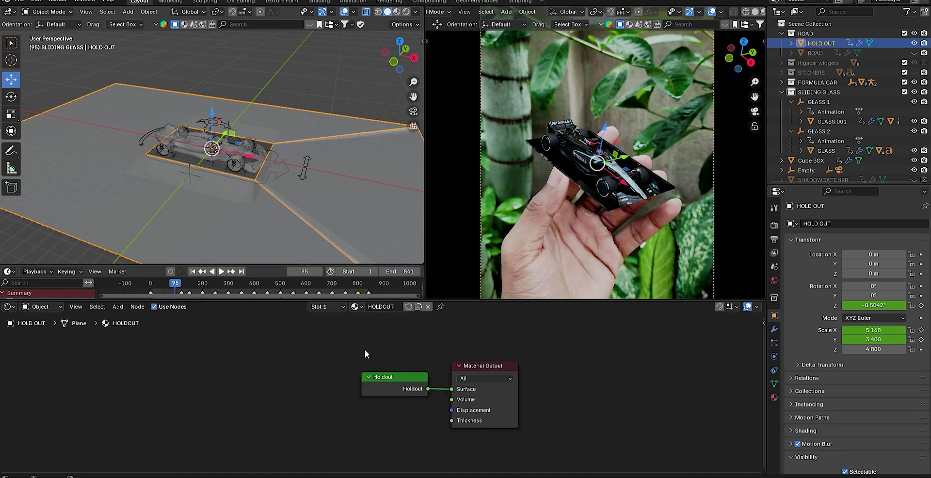
# Step: Look up the Holdout shader among the addable nodes with "ho", cancel, and select the existing Holdout node
pyautogui.hotkey('shift', 'a')
pyautogui.click(322, 362)
pyautogui.write('ho')
pyautogui.press('Escape')
pyautogui.click(407, 387)
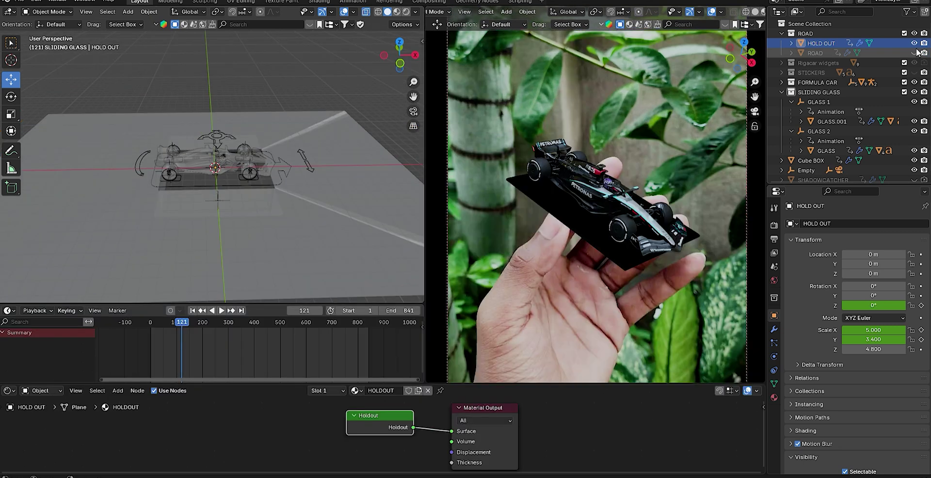
# Step: Show the ROAD plane and enlarge the shader editor to view its Patched road 02 material nodes
pyautogui.click(815, 52)
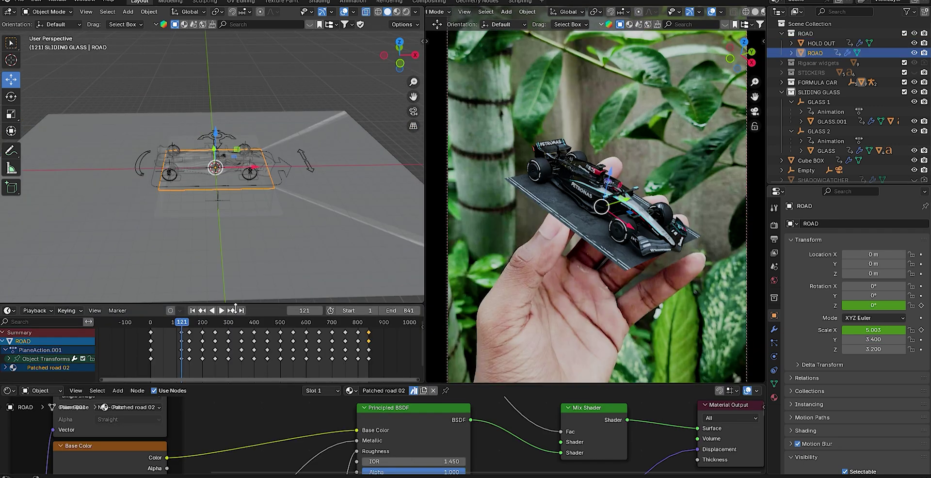
pyautogui.moveTo(236, 308); pyautogui.dragTo(223, 263)
pyautogui.moveTo(202, 387); pyautogui.dragTo(211, 301)
pyautogui.scroll(-3, 247, 372)
pyautogui.moveTo(247, 372); pyautogui.dragTo(455, 399, button='middle')
pyautogui.moveTo(253, 401); pyautogui.dragTo(354, 360, button='middle')
# Step: Examine the road material's keyed Mapping location at the first frame and move the playhead to the last frame
pyautogui.scroll(-5, 354, 360)
pyautogui.moveTo(277, 259); pyautogui.dragTo(279, 202)
pyautogui.scroll(4, 380, 399)
pyautogui.click(192, 209)
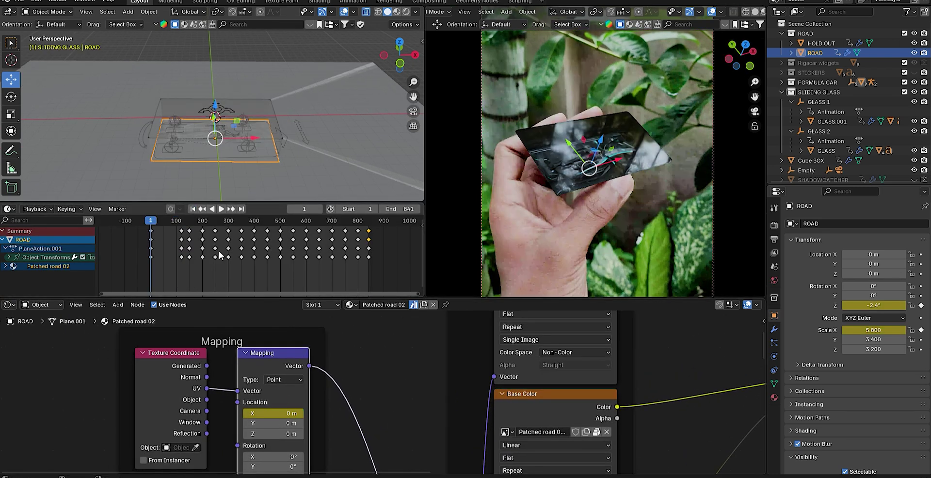
pyautogui.hotkey('shift', 'Right')
# Step: Switch the shader editor to the World nodes and frame the environment texture setup
pyautogui.click(39, 305)
pyautogui.click(45, 338)
pyautogui.scroll(-4, 283, 391)
pyautogui.moveTo(283, 390); pyautogui.dragTo(123, 399, button='middle')
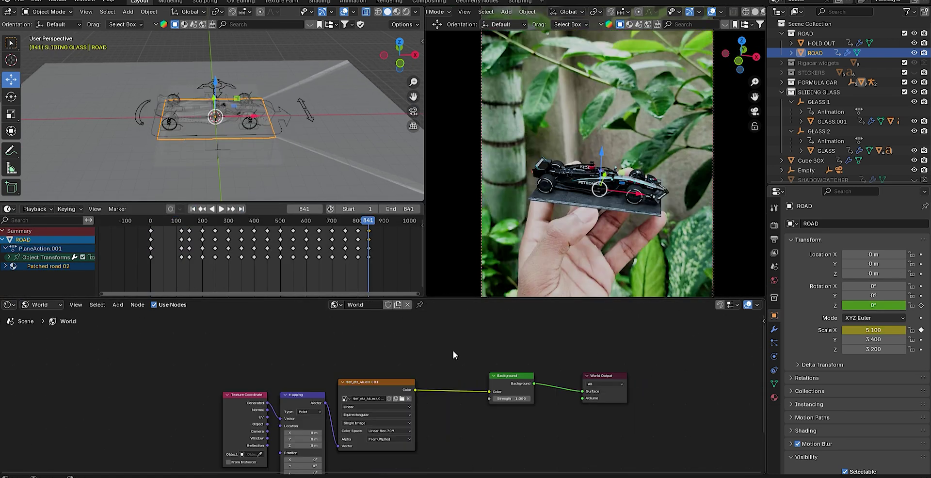
# Step: Open the World properties and reconnect the tief_etz_4k.exr environment texture's Color output to the Background shader
pyautogui.click(774, 280)
pyautogui.moveTo(349, 397); pyautogui.dragTo(380, 394, button='middle')
pyautogui.scroll(3, 379, 394)
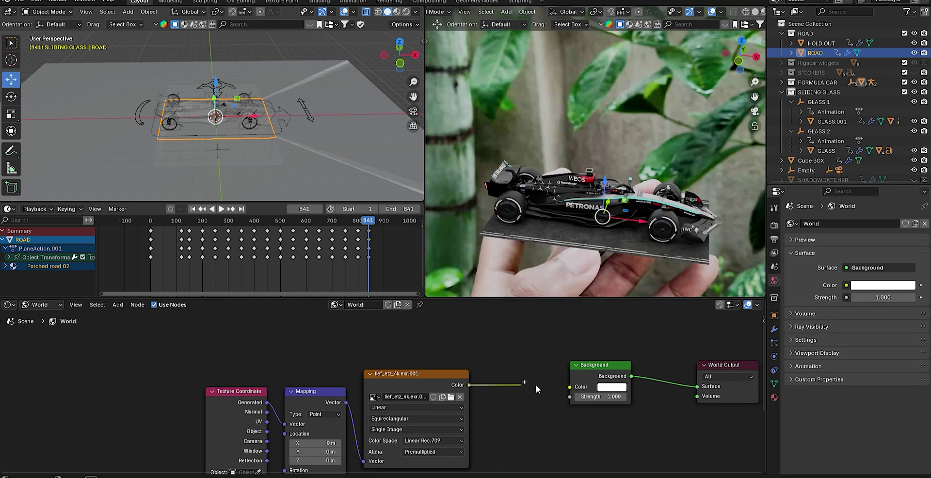
pyautogui.scroll(-2, 543, 388)
pyautogui.scroll(-1, 530, 390)
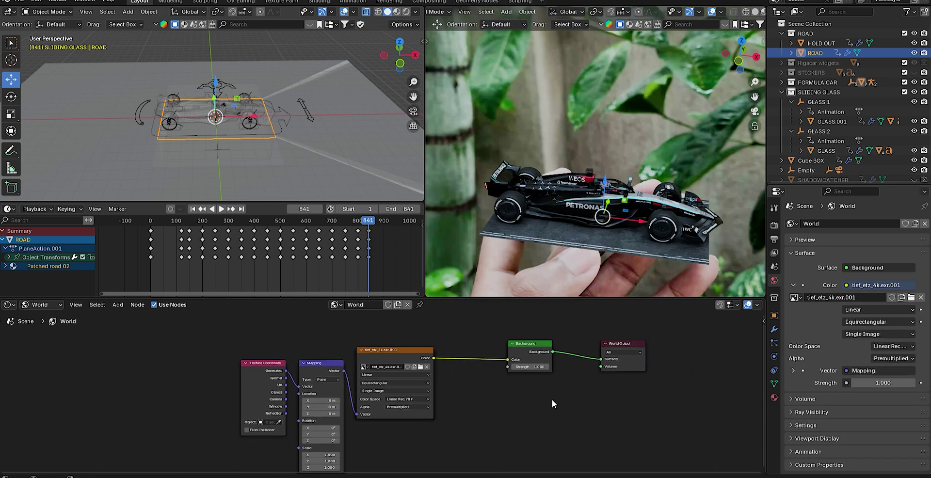
# Step: Show the STICKERS collection and set the modelling viewport to the camera view
pyautogui.moveTo(755, 97); pyautogui.dragTo(731, 88)
pyautogui.scroll(-1, 823, 120)
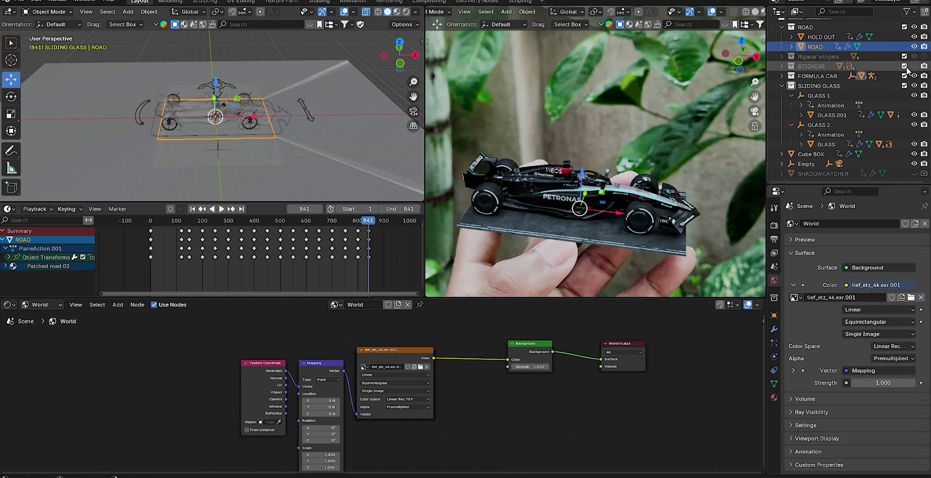
pyautogui.click(913, 66)
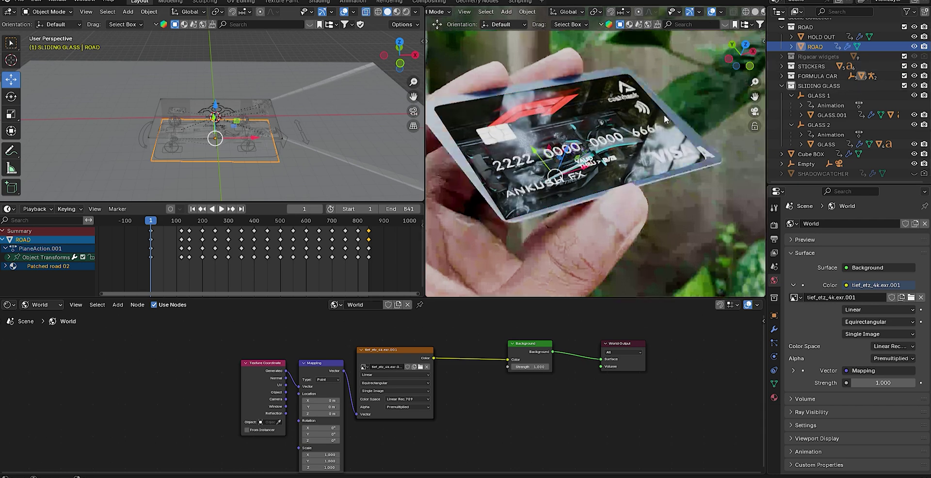
pyautogui.click(413, 111)
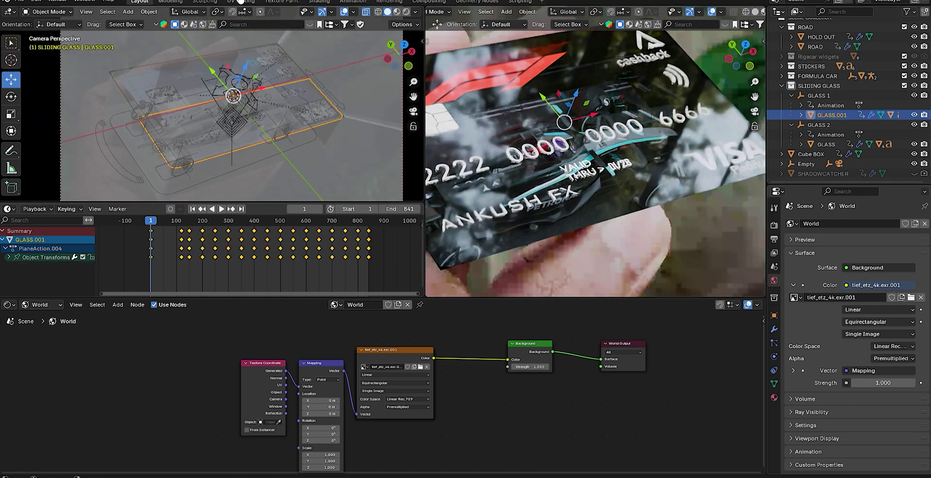
# Step: Enlarge the modelling viewport, play the animation to frame 110 and show the HOLD OUT plane
pyautogui.moveTo(294, 206); pyautogui.dragTo(294, 264)
pyautogui.press('space')
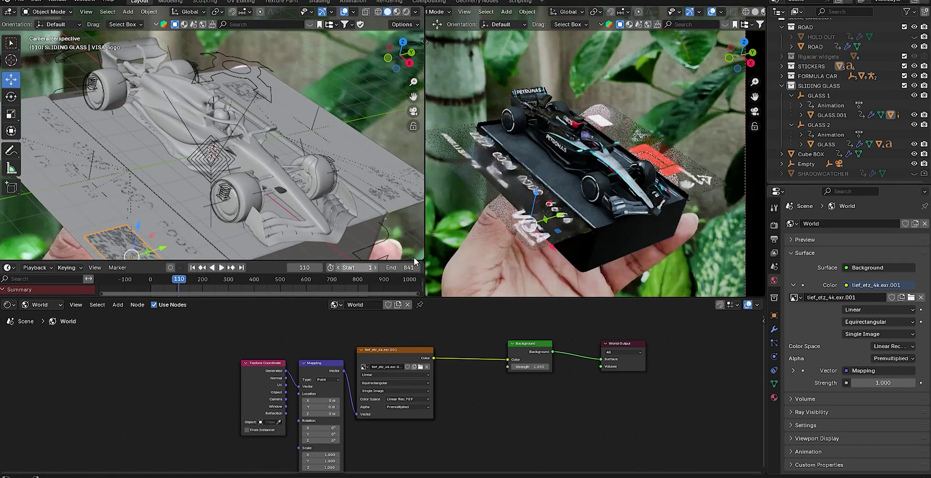
pyautogui.click(914, 37)
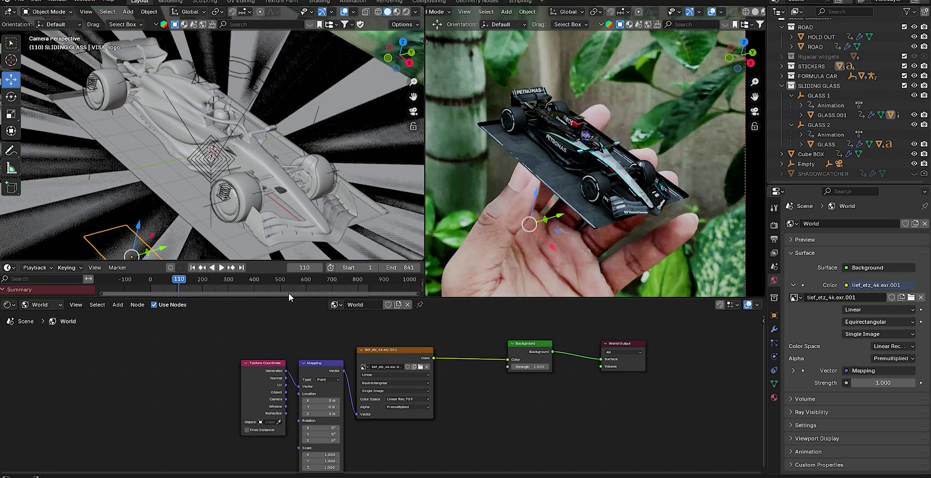
# Step: Review the Film transparency and Performance settings in the Render properties
pyautogui.click(774, 226)
pyautogui.scroll(-6, 824, 330)
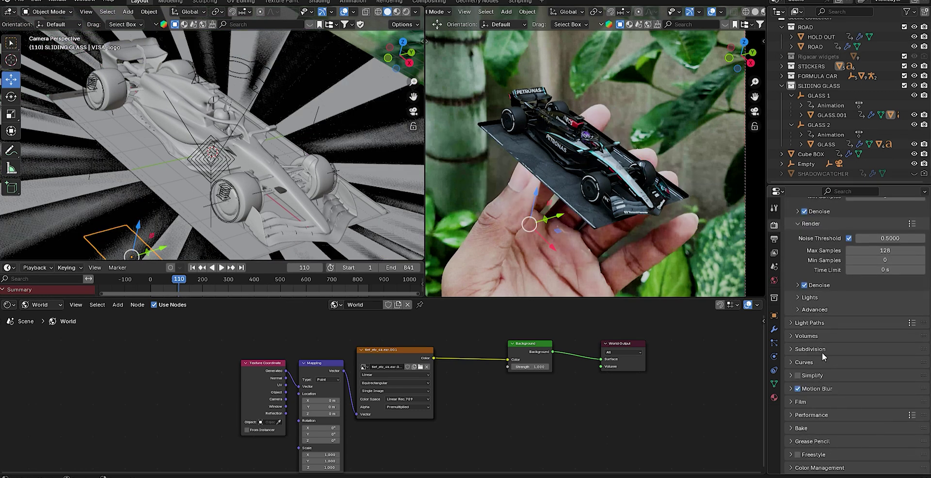
pyautogui.click(819, 401)
pyautogui.scroll(-4, 842, 350)
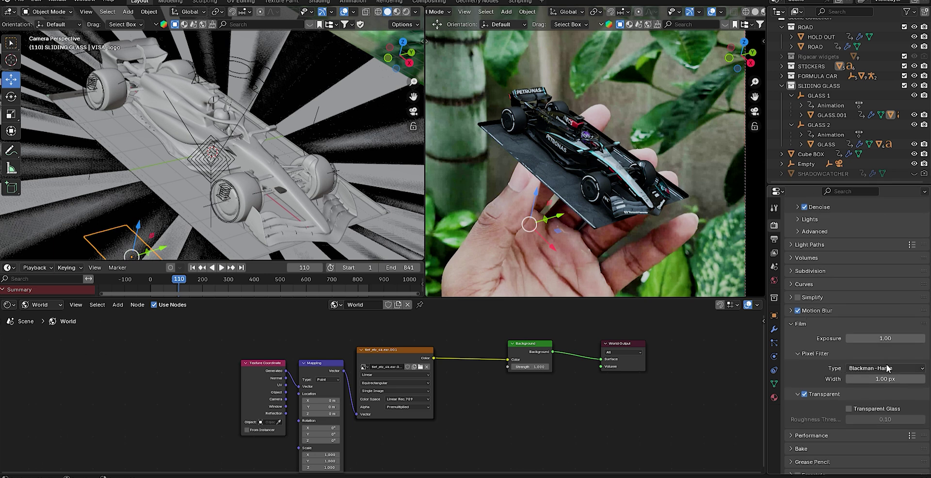
pyautogui.click(799, 326)
pyautogui.click(815, 416)
pyautogui.scroll(-8, 854, 380)
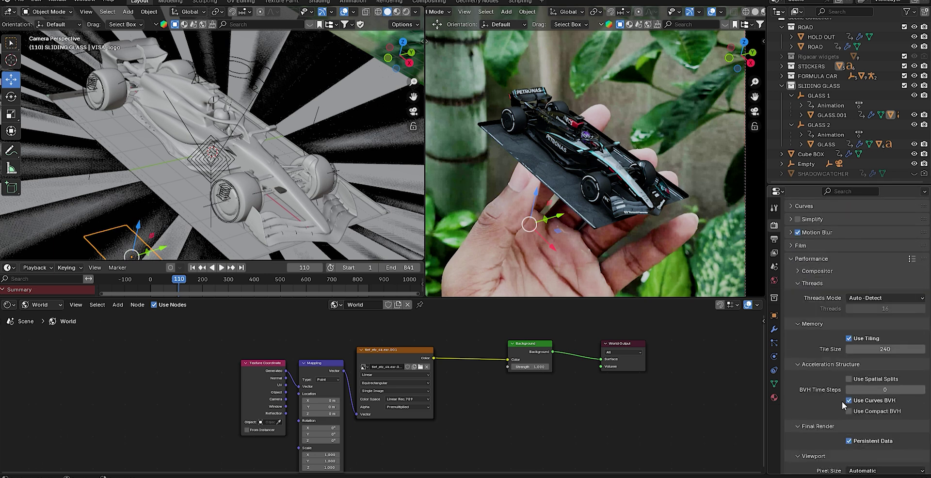
# Step: Review the output's file format and color settings and bring up the rendering commands
pyautogui.click(774, 239)
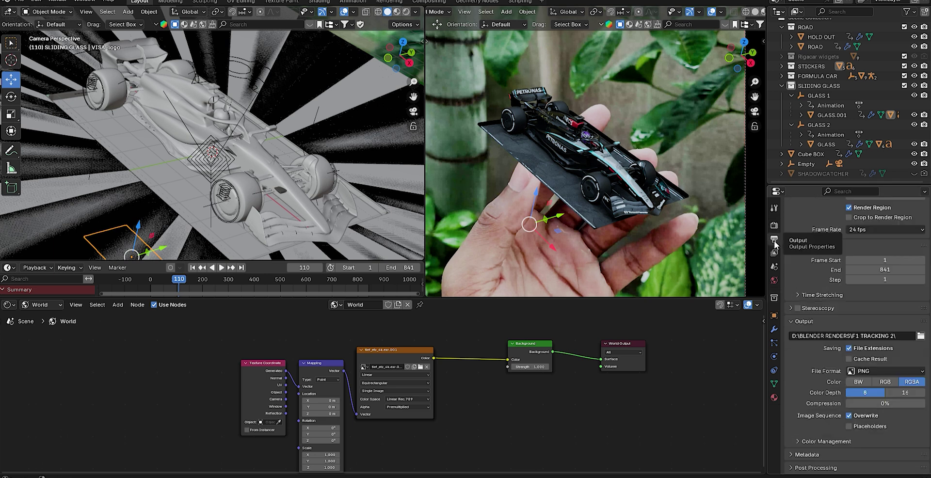
pyautogui.click(849, 372)
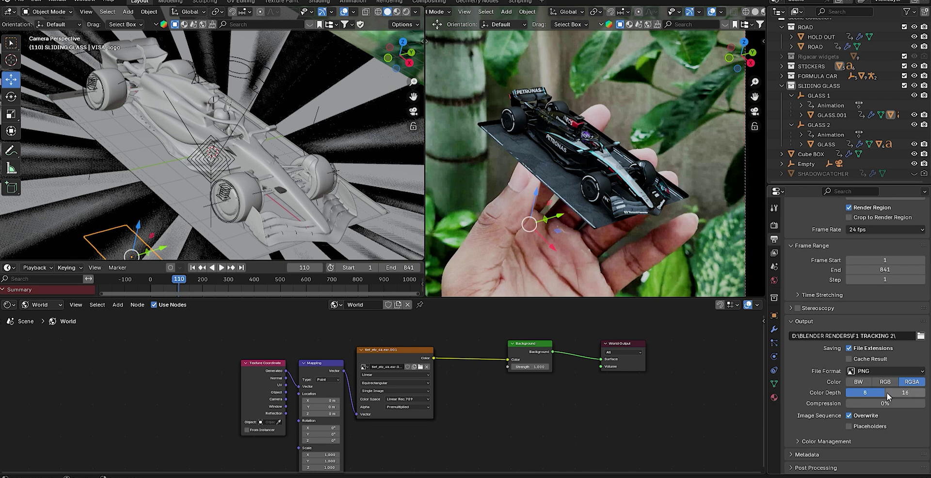
pyautogui.click(57, 1)
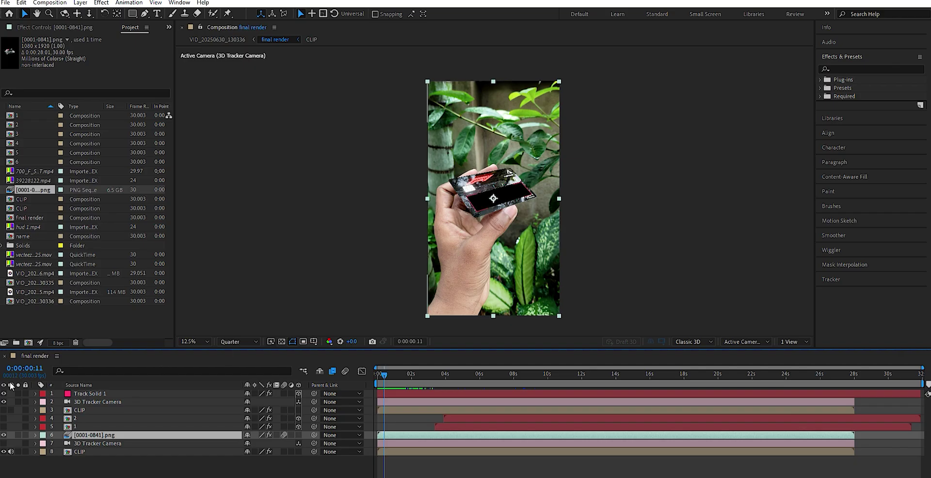
# Step: In After Effects, hide the Track Solid 1 layer and the upper 3D Tracker Camera, and move the playhead to 0:00:00:20
pyautogui.click(4, 393)
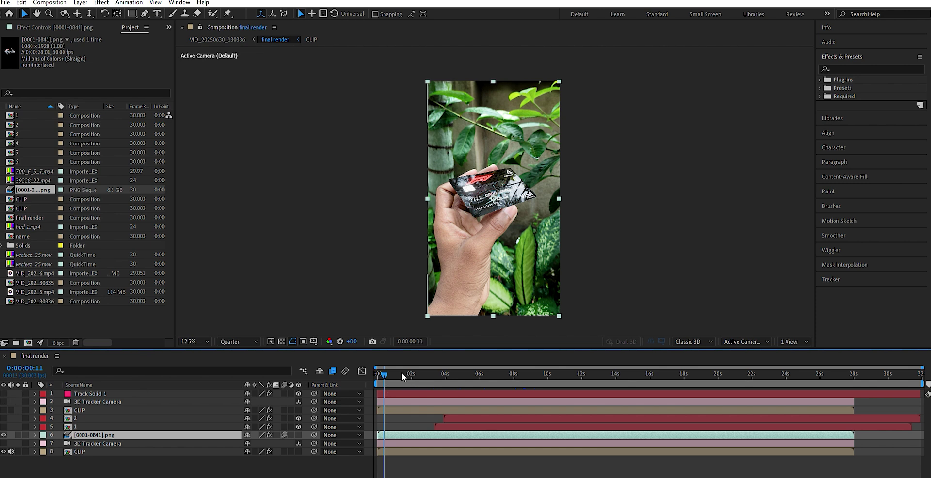
pyautogui.moveTo(401, 372)
pyautogui.mouseDown()
pyautogui.moveTo(435, 368)
pyautogui.moveTo(378, 372)
pyautogui.moveTo(440, 362)
pyautogui.moveTo(389, 371)
pyautogui.mouseUp()
pyautogui.scroll(4, 604, 201)
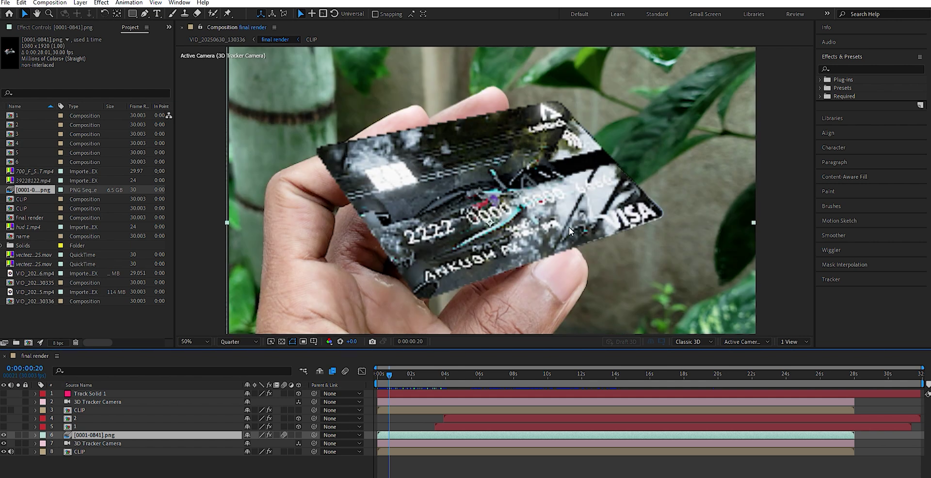
# Step: Reveal the [0001-0841].png layer's Scale and check the rendered card's alignment with the hand at 0:00:01:14
pyautogui.press('s')
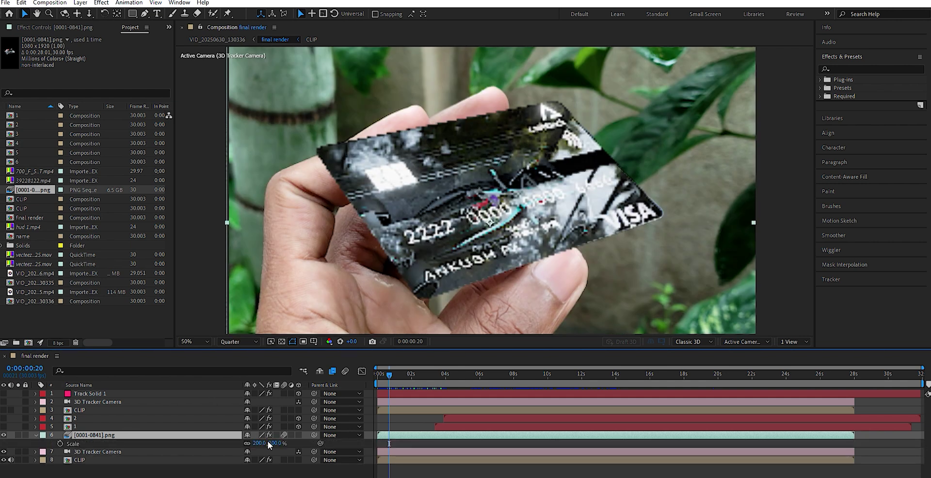
pyautogui.moveTo(391, 370)
pyautogui.mouseDown()
pyautogui.moveTo(378, 372)
pyautogui.moveTo(403, 371)
pyautogui.mouseUp()
pyautogui.scroll(-4, 449, 275)
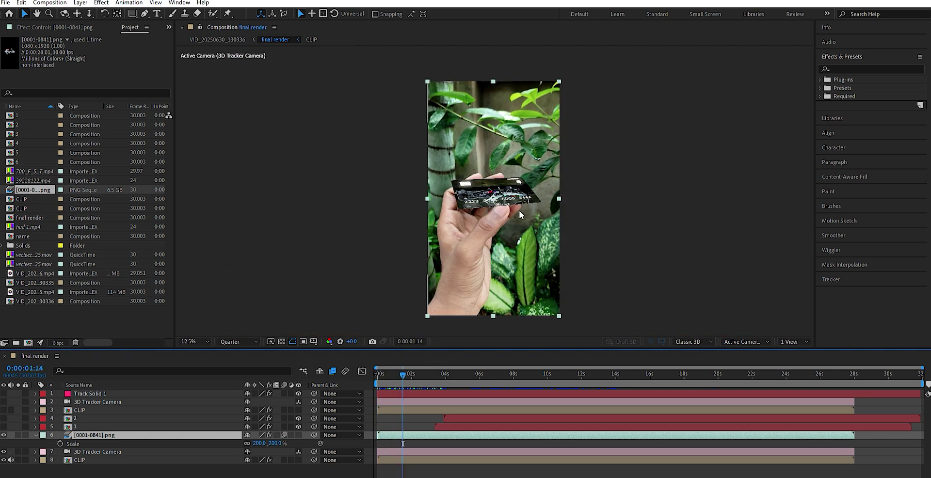
pyautogui.scroll(4, 530, 263)
# Step: Duplicate the bottom CLIP layer and move the copy to the top of the layer stack
pyautogui.click(100, 457)
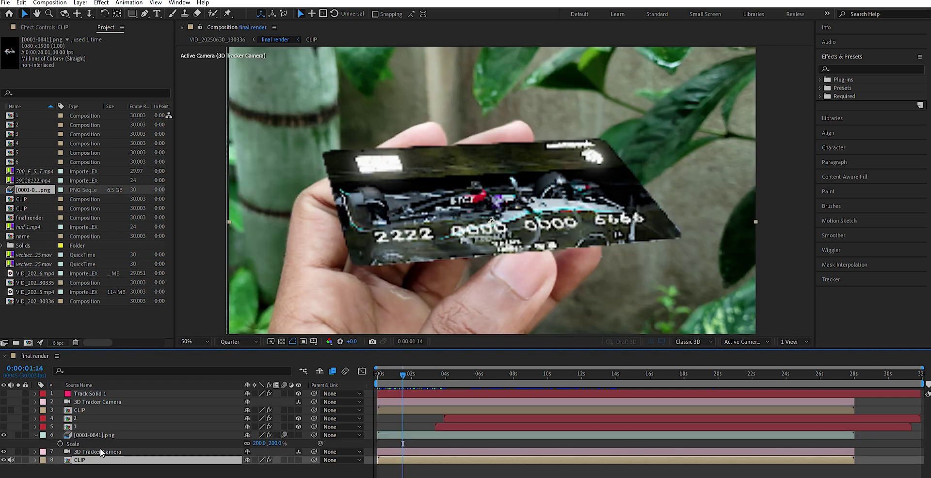
pyautogui.hotkey('ctrl', 'd')
pyautogui.moveTo(111, 454); pyautogui.dragTo(106, 394)
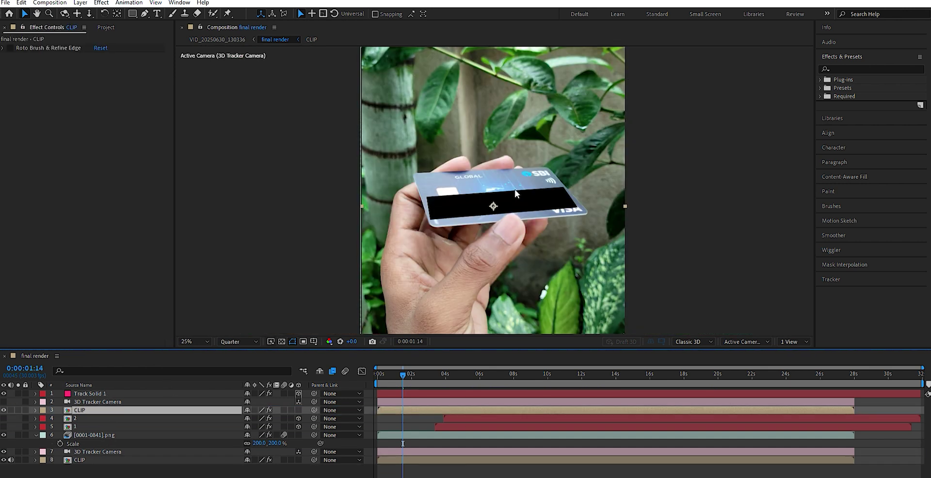
# Step: Open the upper CLIP layer for rotoscoping and paint a Roto Brush foreground stroke over the hand
pyautogui.click(214, 13)
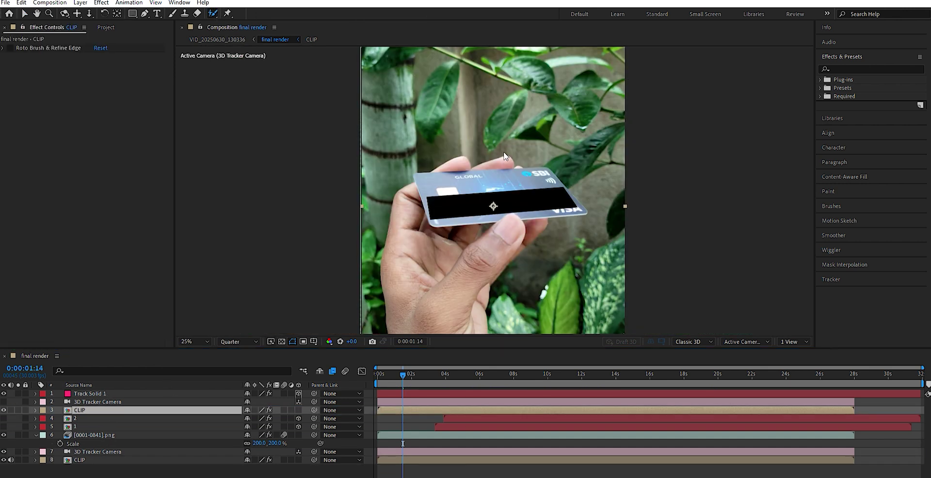
pyautogui.doubleClick(474, 246)
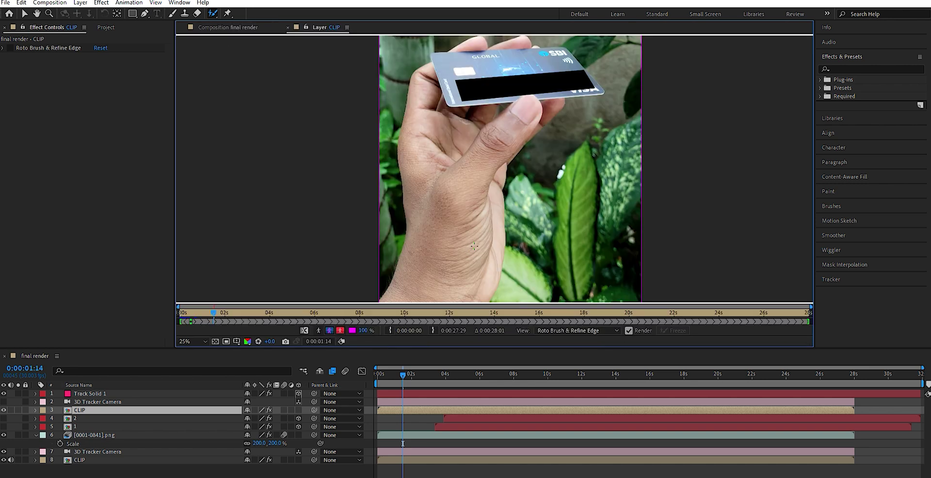
pyautogui.moveTo(551, 148); pyautogui.dragTo(560, 208)
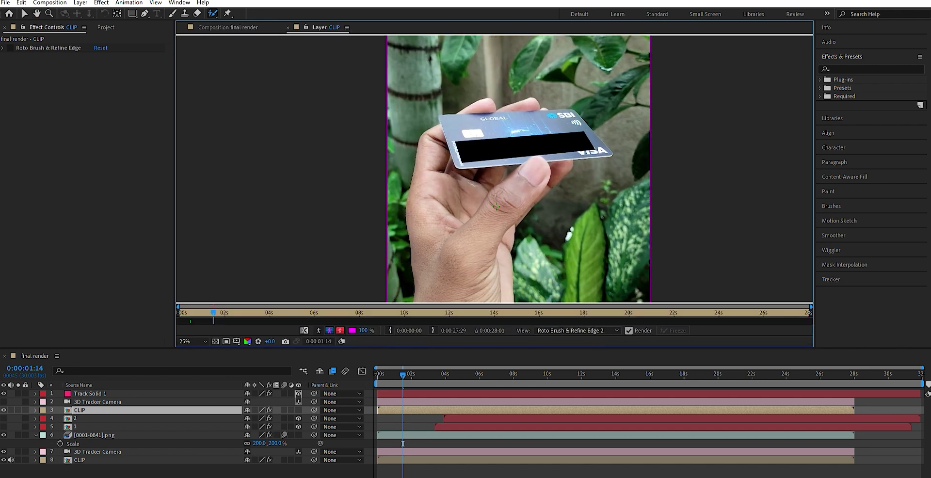
pyautogui.moveTo(485, 225)
pyautogui.mouseDown()
pyautogui.moveTo(510, 239)
pyautogui.moveTo(480, 286)
pyautogui.mouseUp()
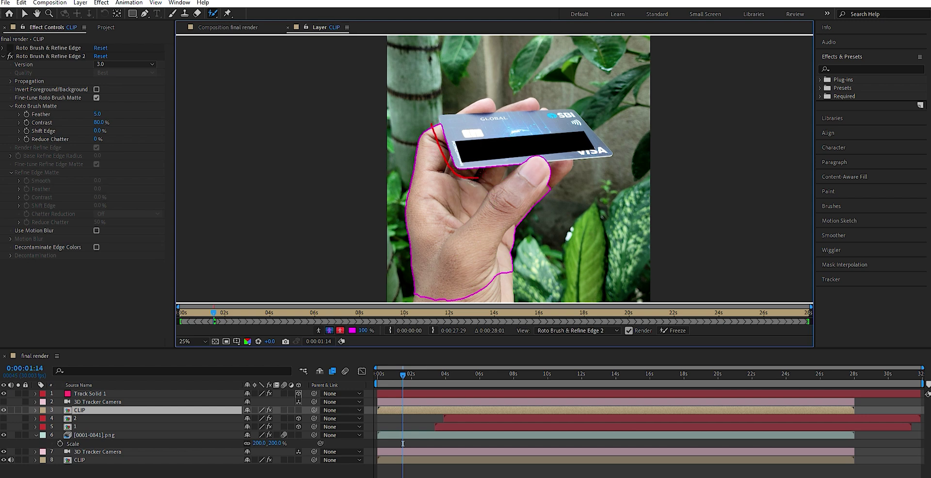
# Step: Refine the Roto Brush selection to the thumb and palm, excluding the fingers behind the card, and freeze it
pyautogui.keyDown('alt'); pyautogui.moveTo(478, 178); pyautogui.dragTo(491, 177); pyautogui.keyUp('alt')
pyautogui.moveTo(471, 227); pyautogui.dragTo(437, 255)
pyautogui.moveTo(569, 175); pyautogui.dragTo(549, 233)
pyautogui.moveTo(548, 232); pyautogui.dragTo(555, 184, button='middle')
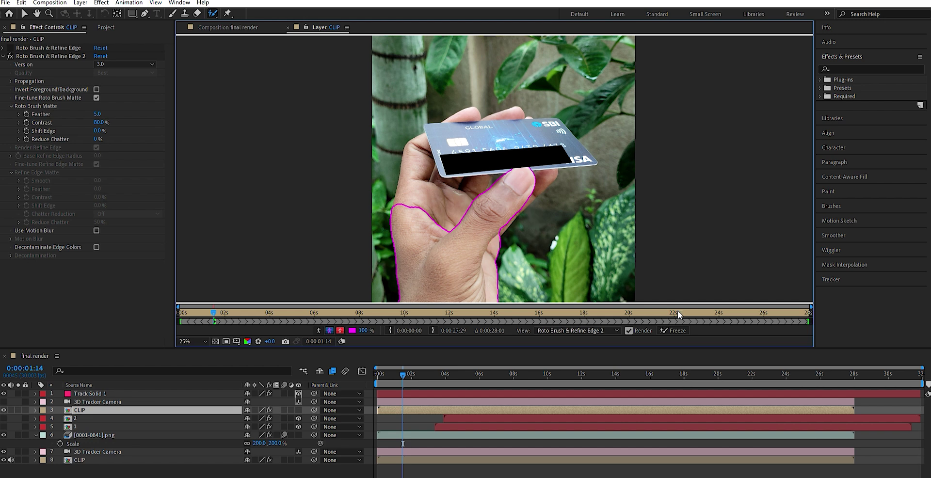
pyautogui.click(672, 328)
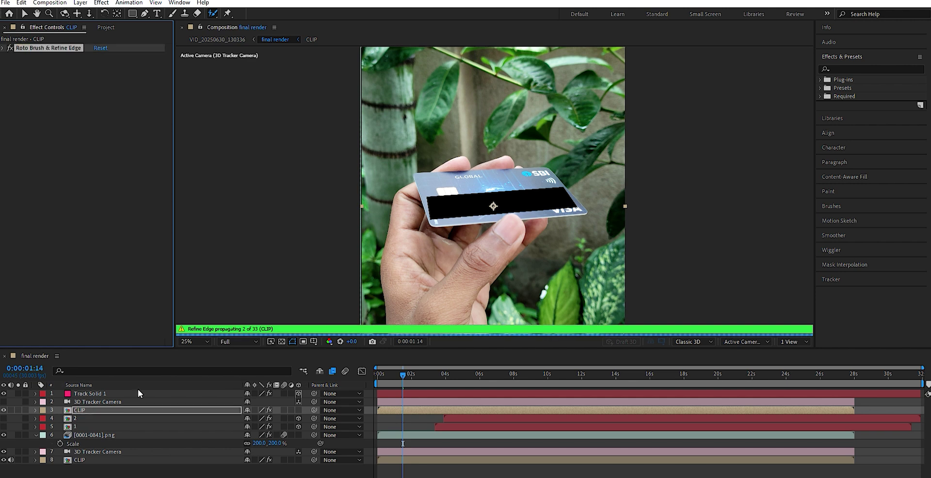
# Step: Check the rotoscoped upper CLIP layer over the rendered card at 0:00:09:09 and add the final render composition to the render queue
pyautogui.click(128, 410)
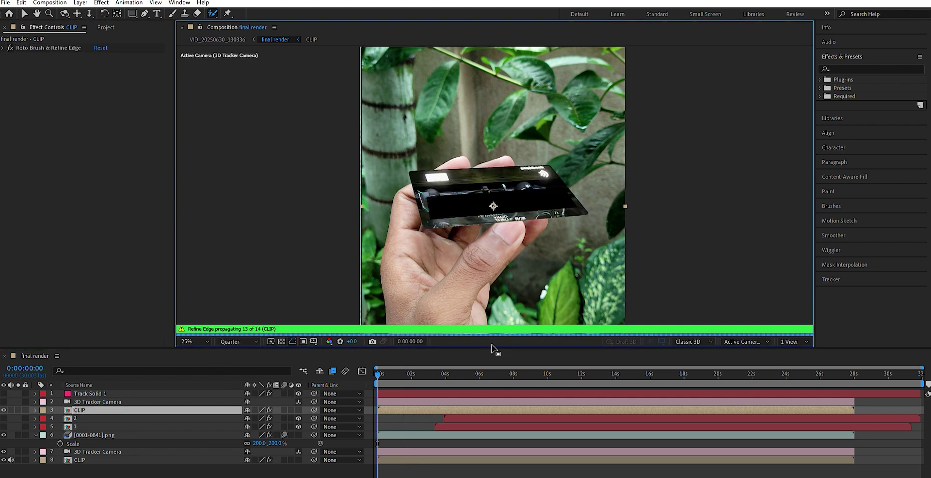
pyautogui.click(438, 375)
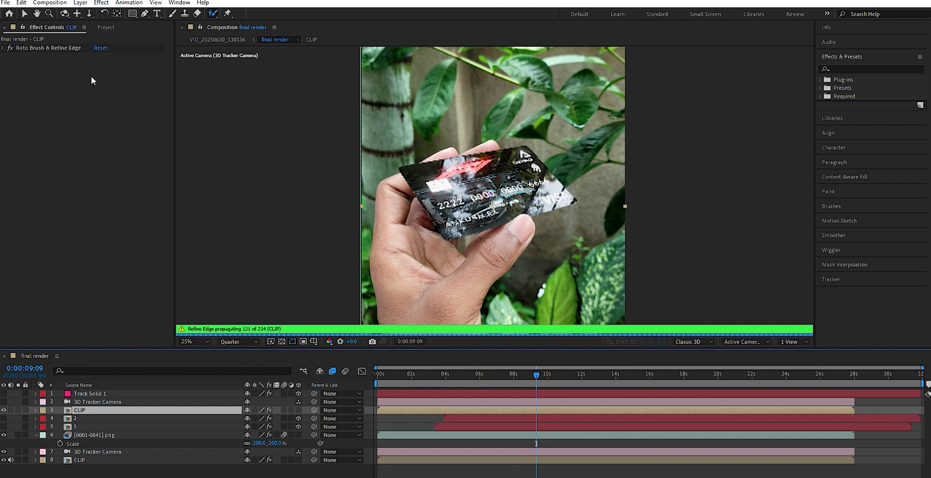
pyautogui.hotkey('ctrl', 'm')
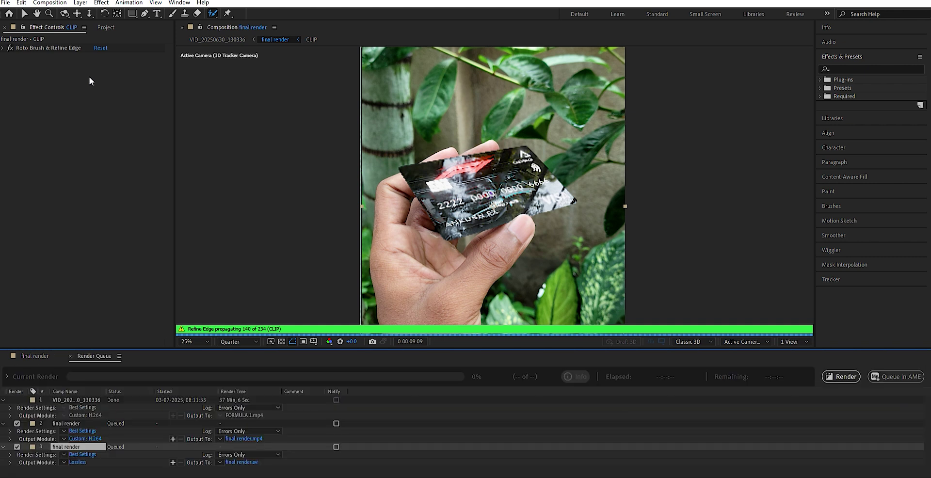